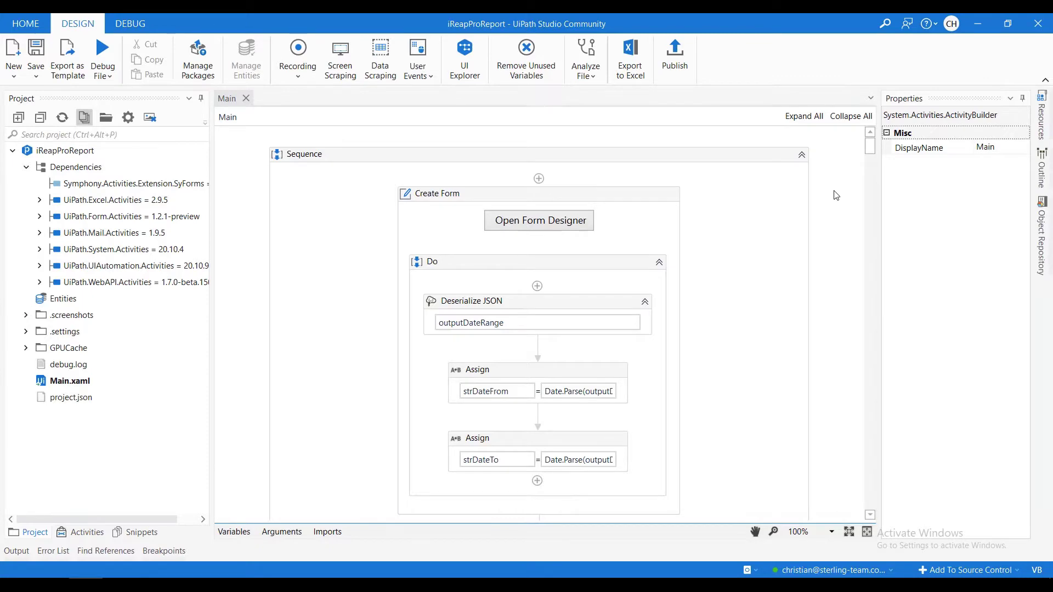
Start the iReapProReport process from UiPath Assistant's Recent list.
scroll(835, 209, down, 15)
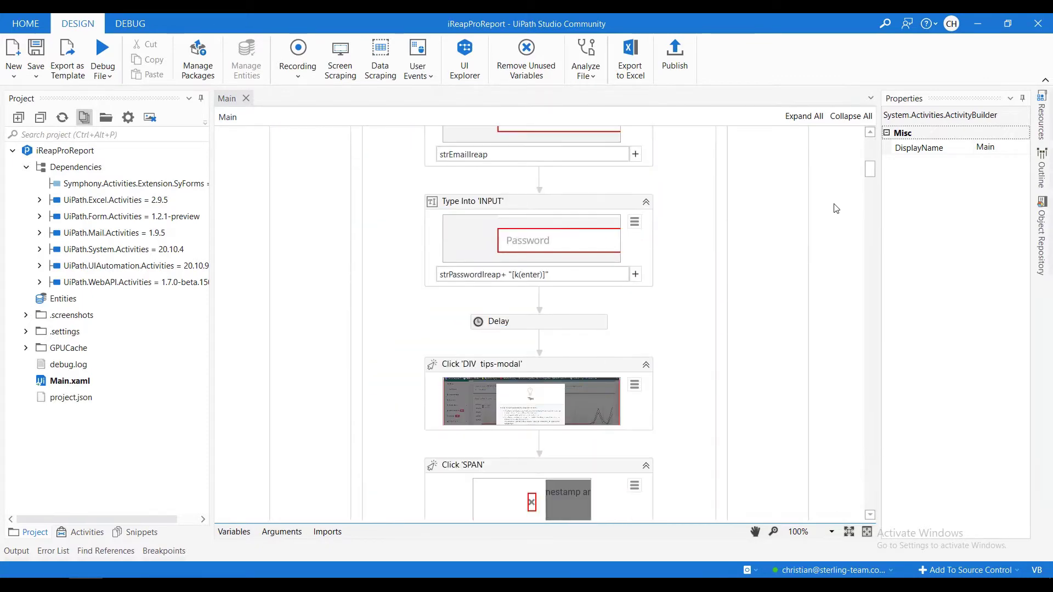
scroll(835, 210, down, 15)
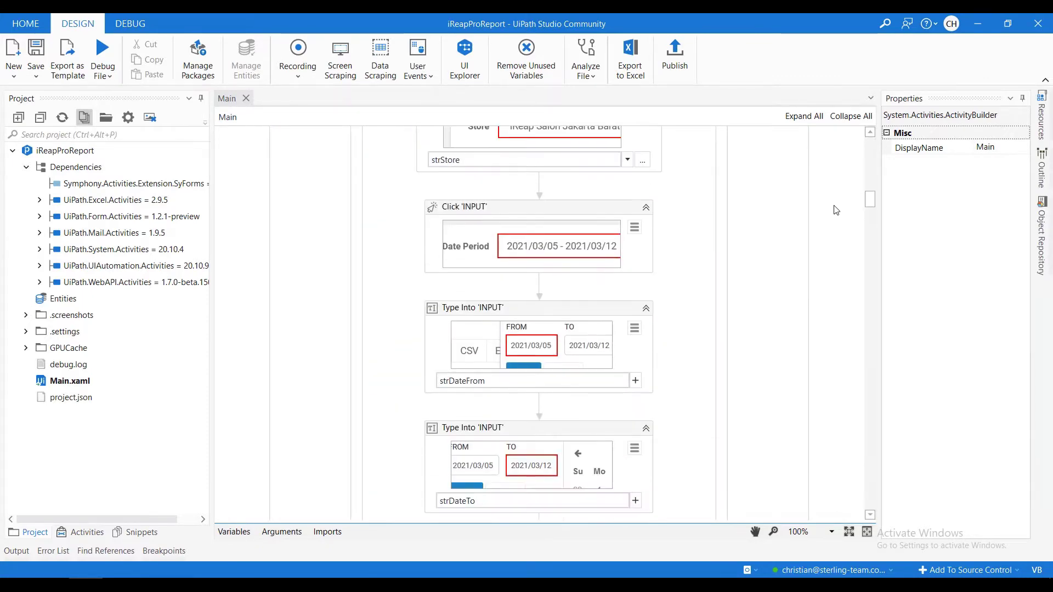
scroll(835, 210, down, 15)
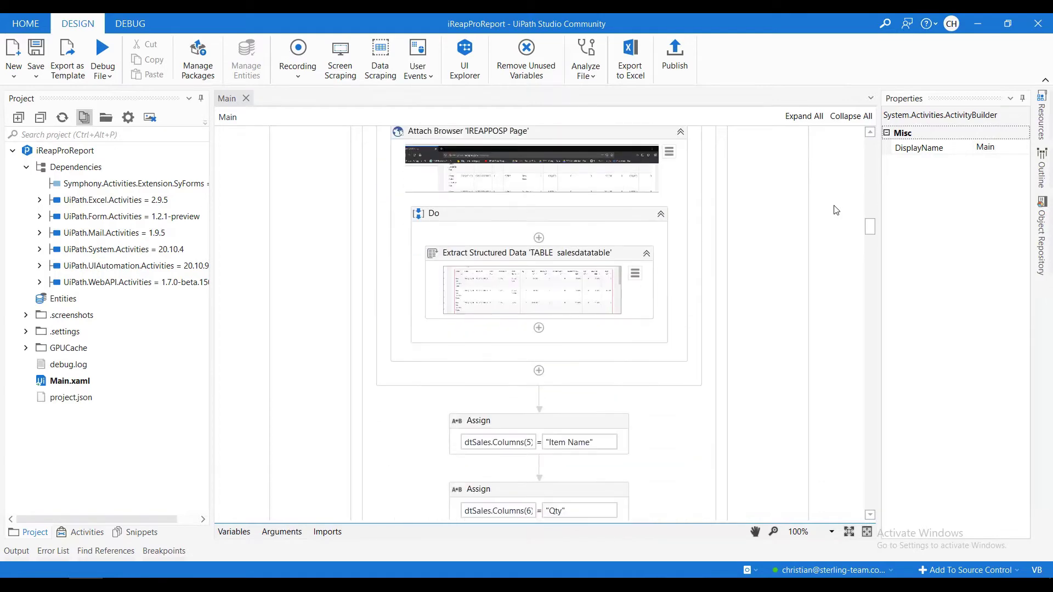
scroll(835, 210, down, 15)
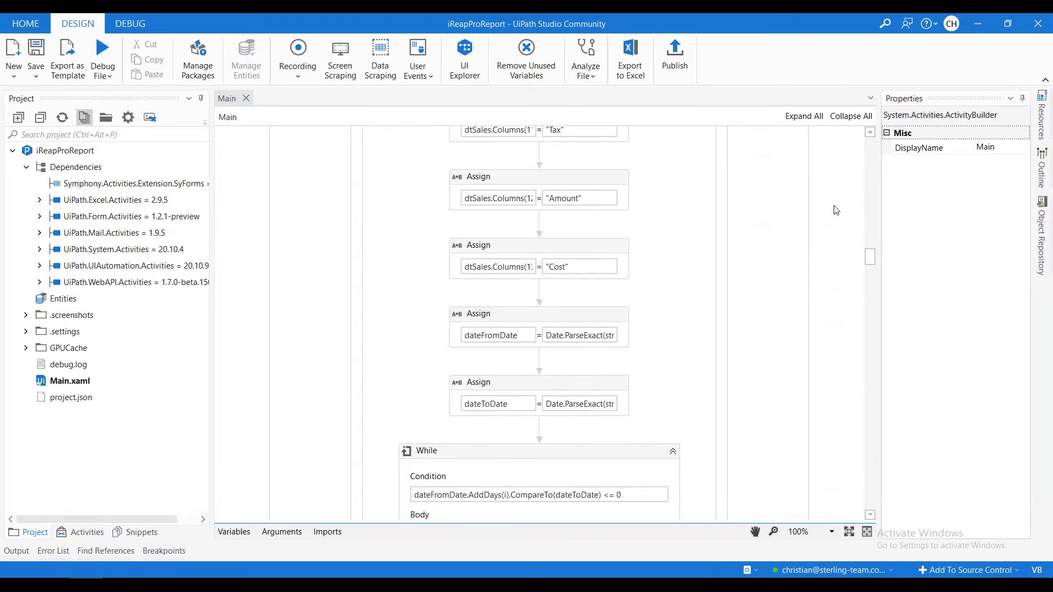
scroll(836, 210, down, 15)
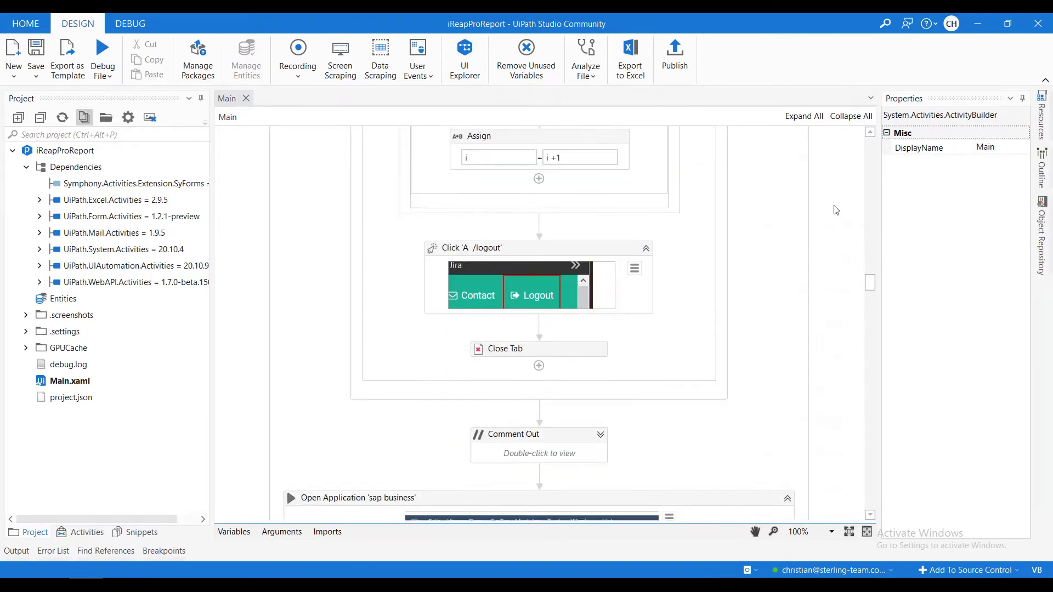
scroll(835, 210, down, 15)
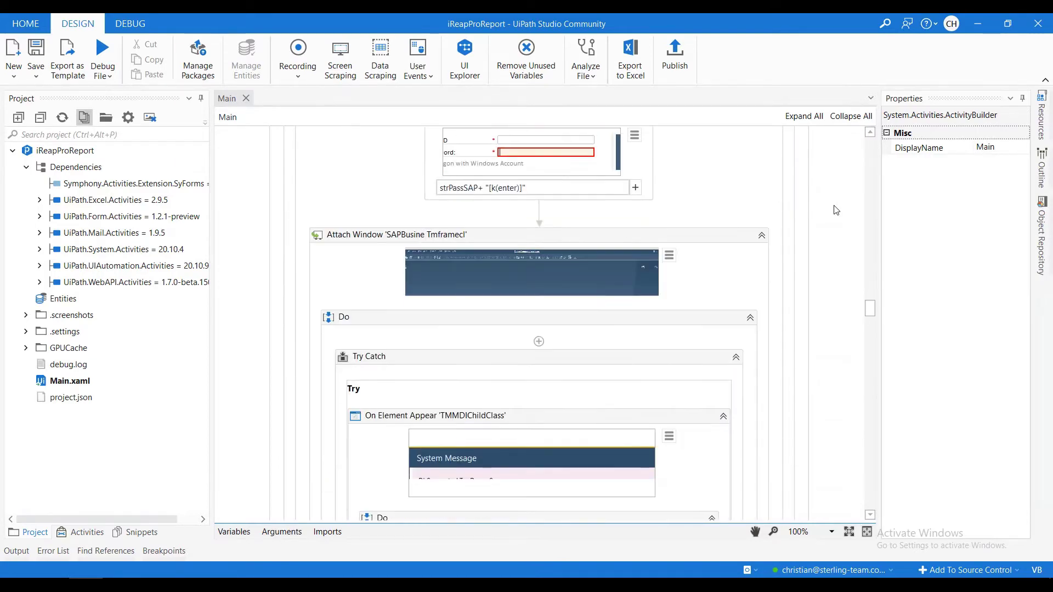
scroll(835, 210, down, 15)
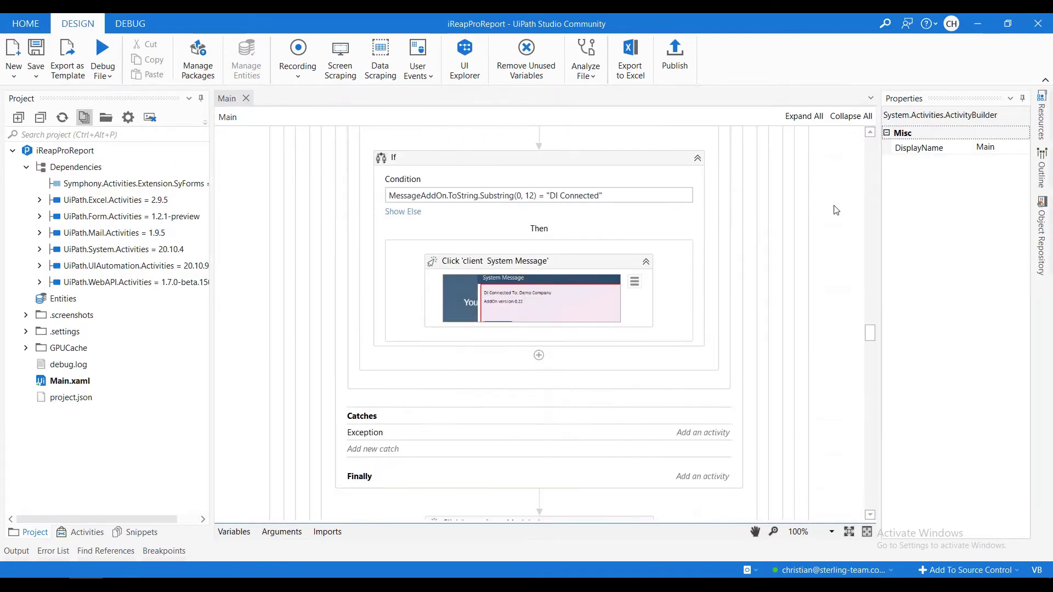
scroll(835, 210, down, 15)
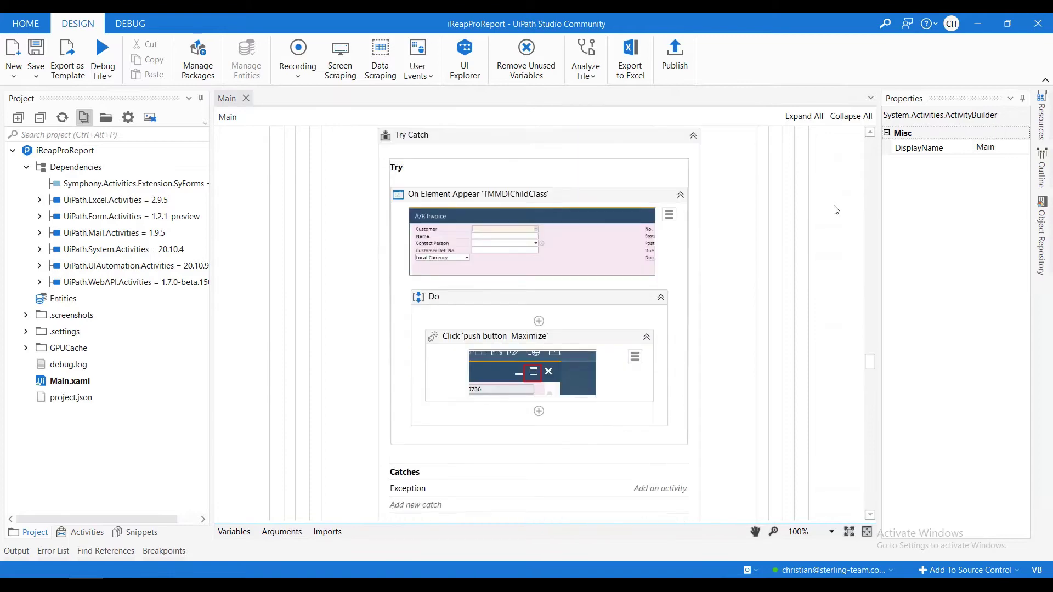
scroll(835, 210, down, 15)
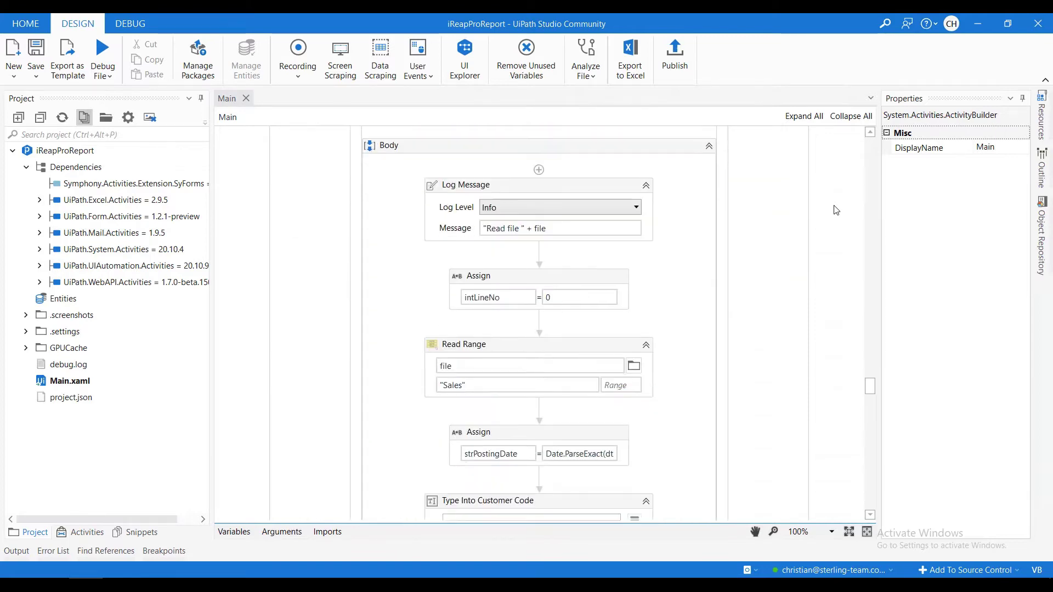
scroll(835, 210, down, 15)
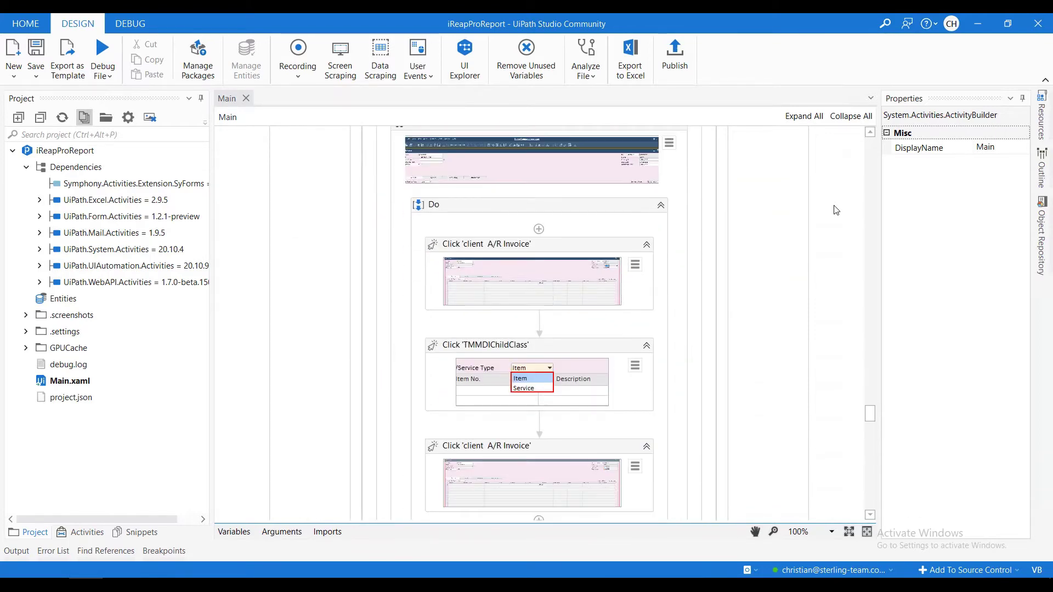
scroll(835, 210, down, 15)
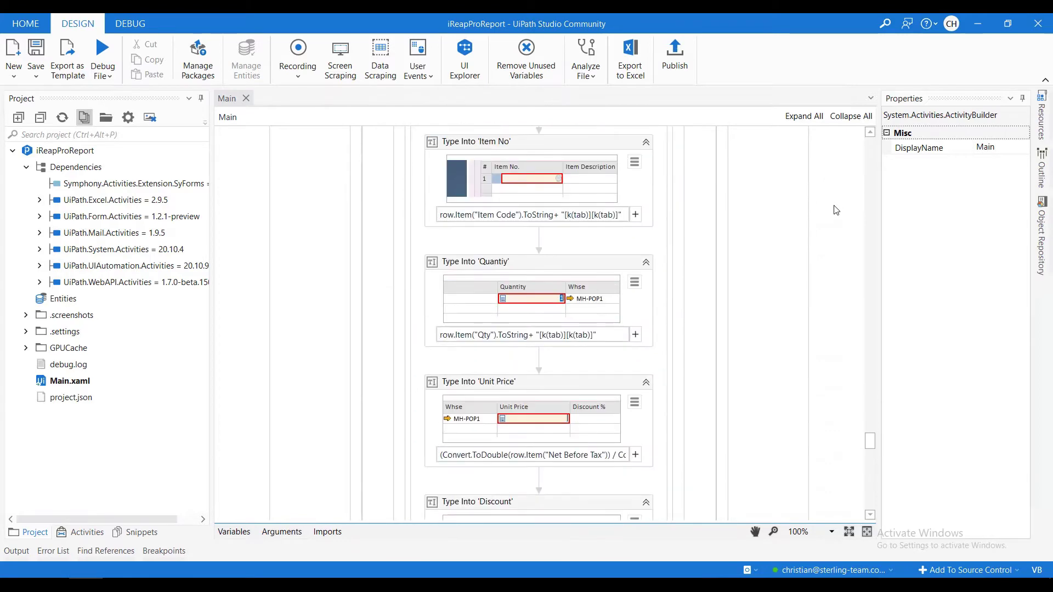
scroll(836, 210, down, 15)
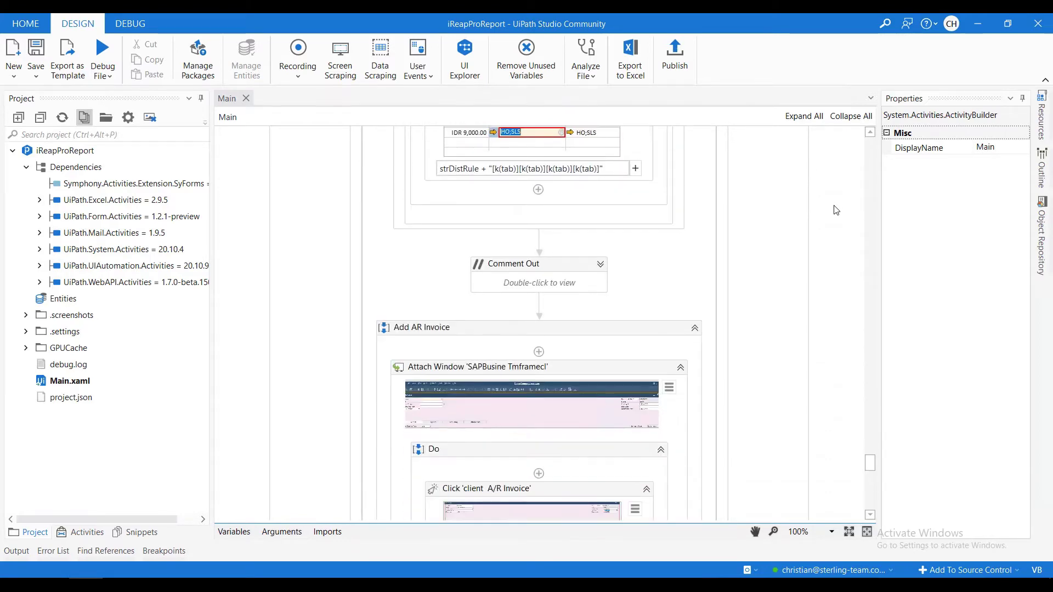
scroll(835, 210, down, 12)
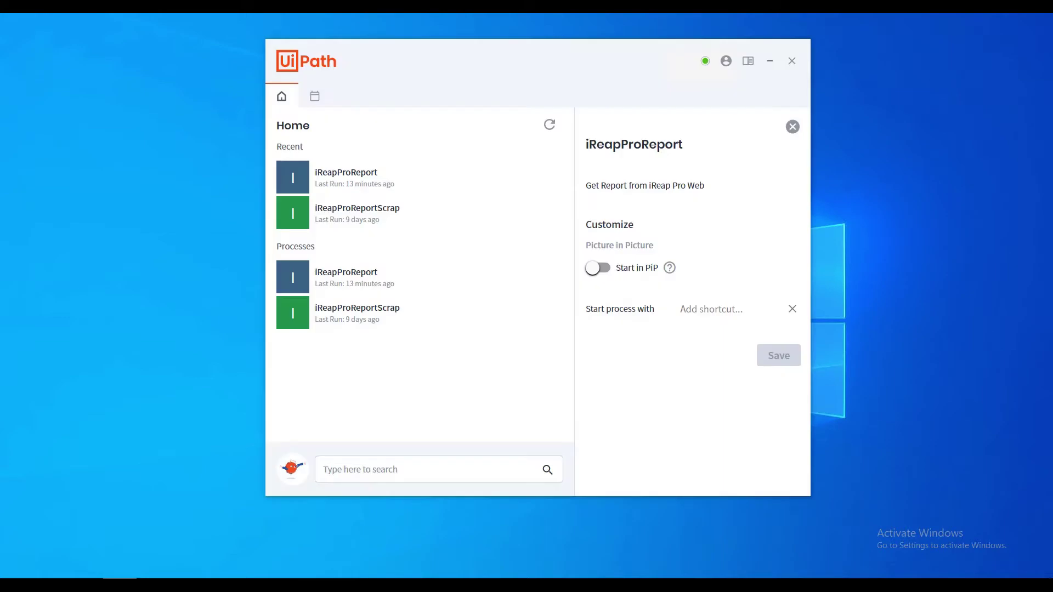
mouse_move(379, 193)
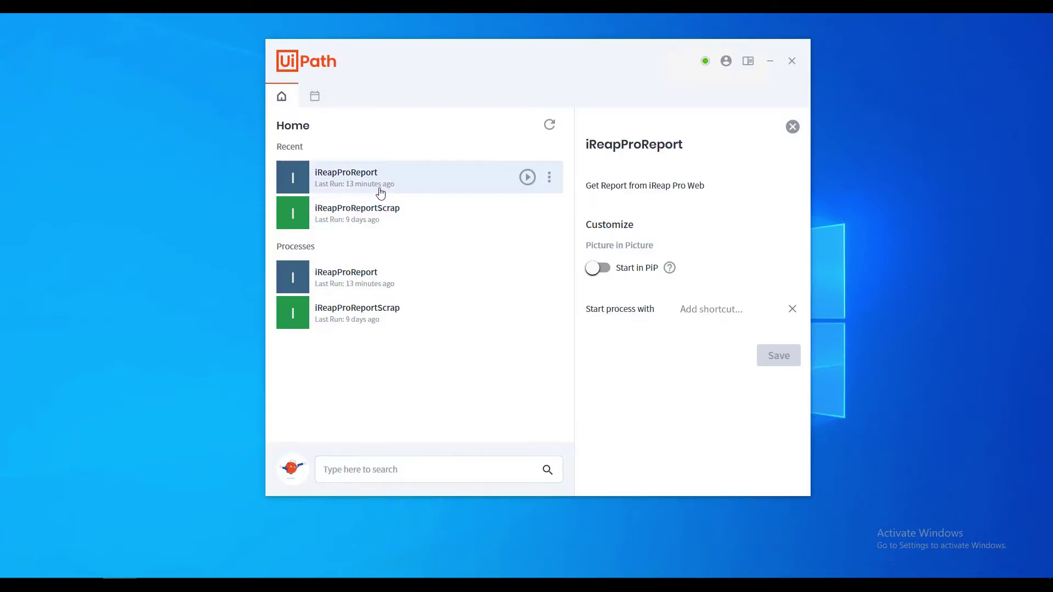
click(528, 177)
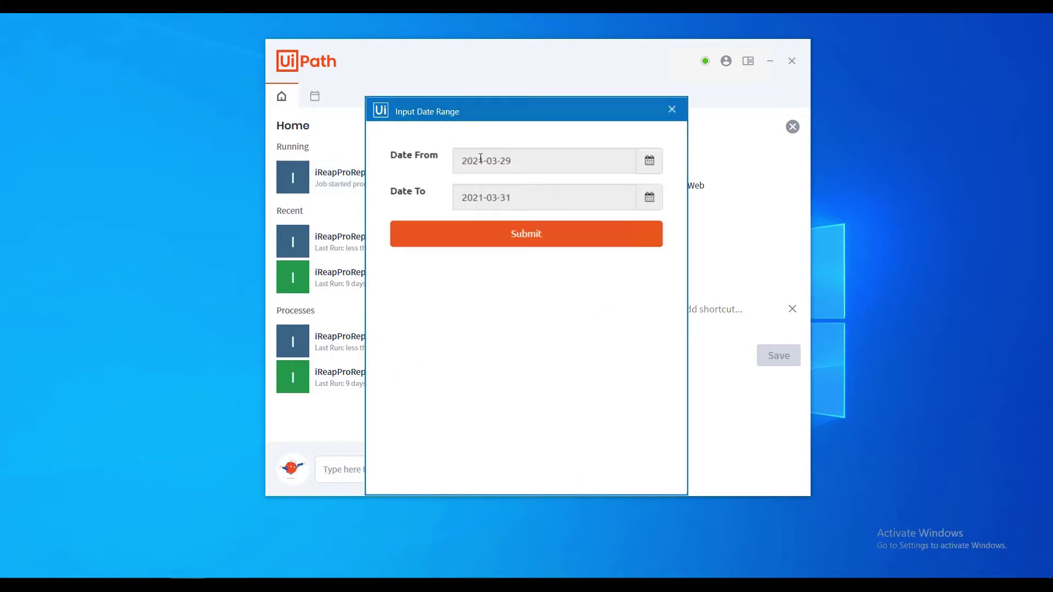
Pick Date From 2021-03-08 and Date To 2021-03-10 in the Input Date Range form and submit.
click(479, 159)
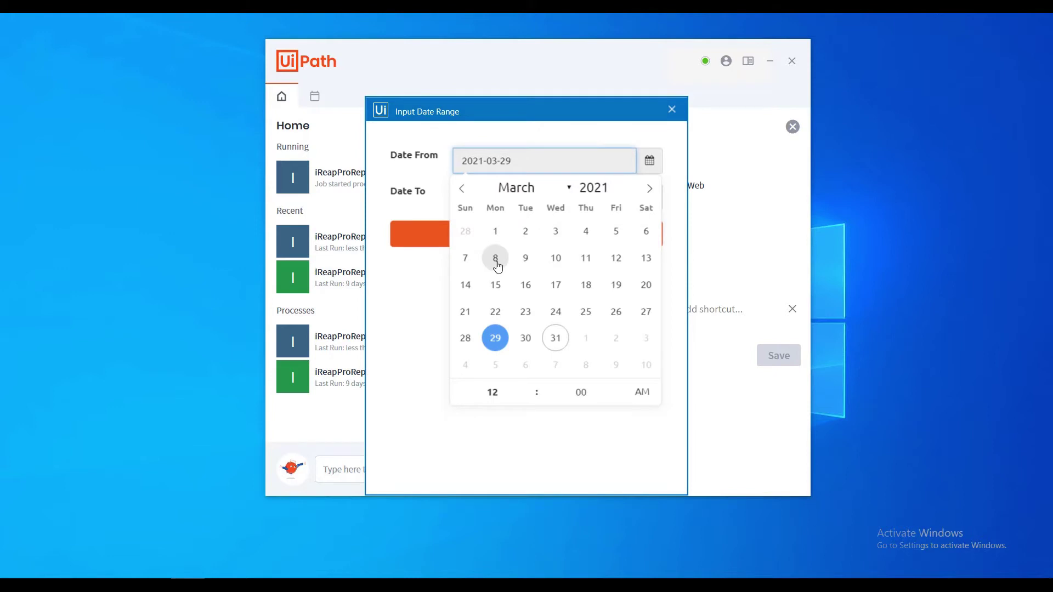
click(495, 258)
click(411, 274)
click(485, 199)
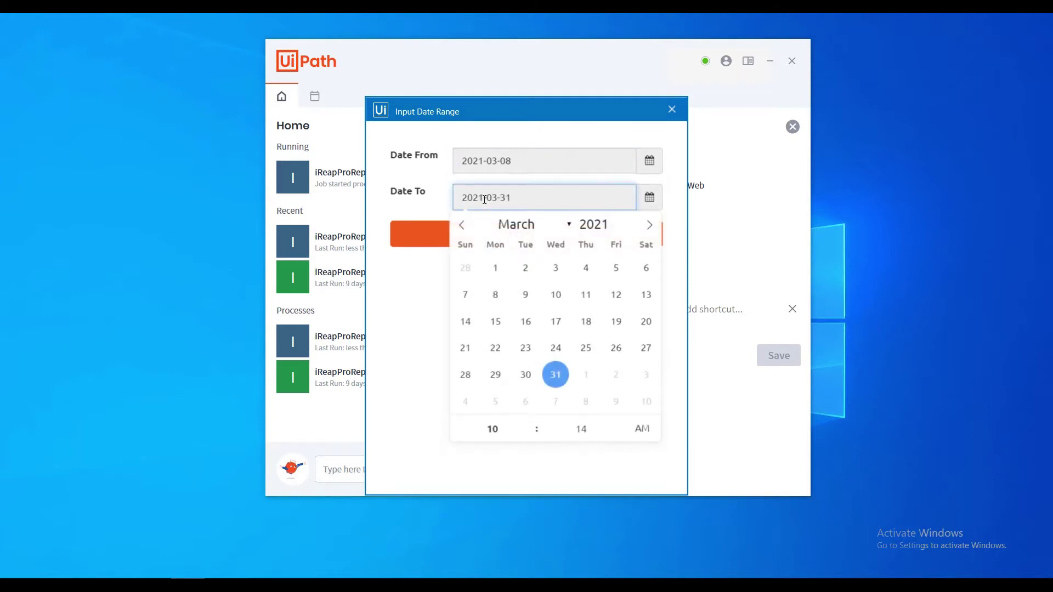
click(556, 294)
click(417, 298)
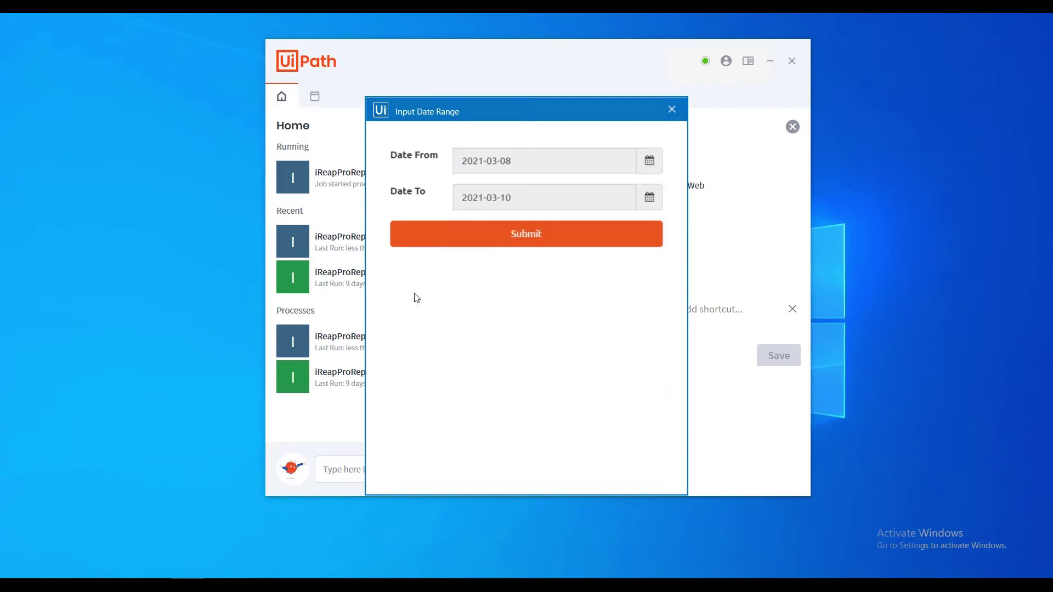
click(539, 236)
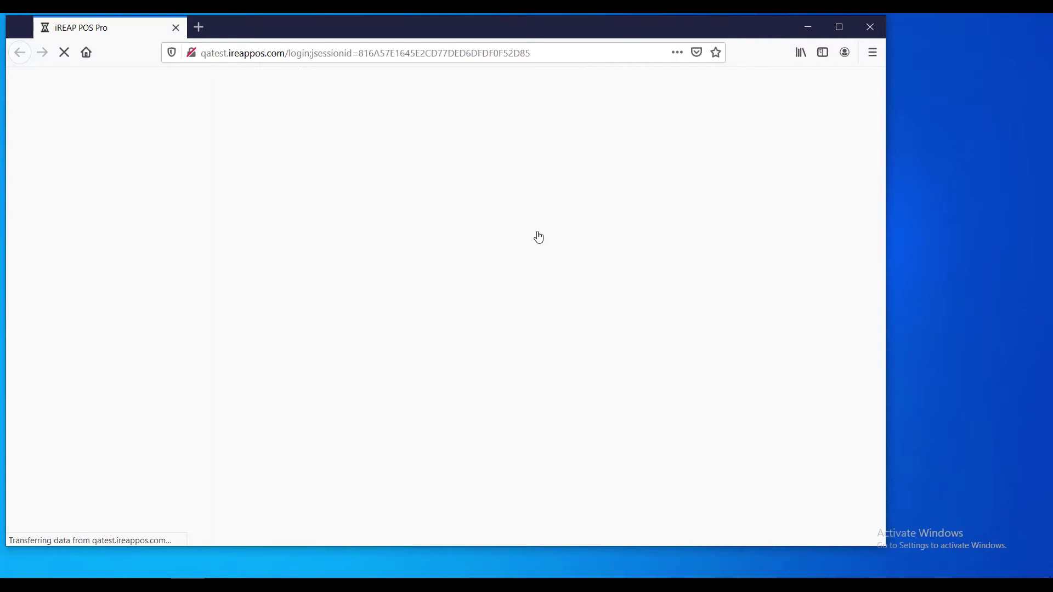
Log in to iReap POS Pro with the demo account's e-mail and password, declining to save the login.
key(Tab)
text(•••••)
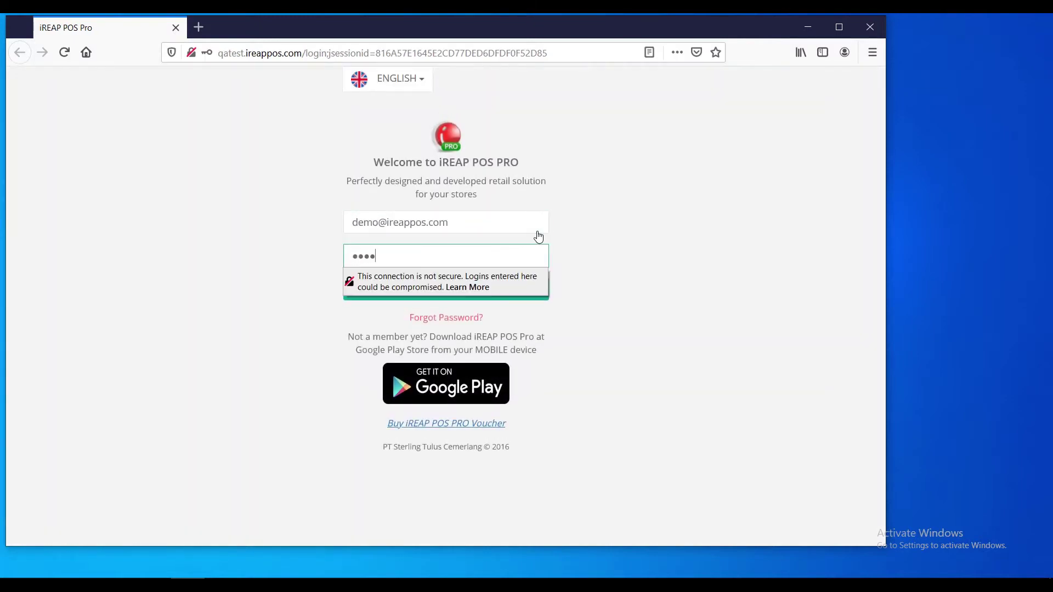
key(Return)
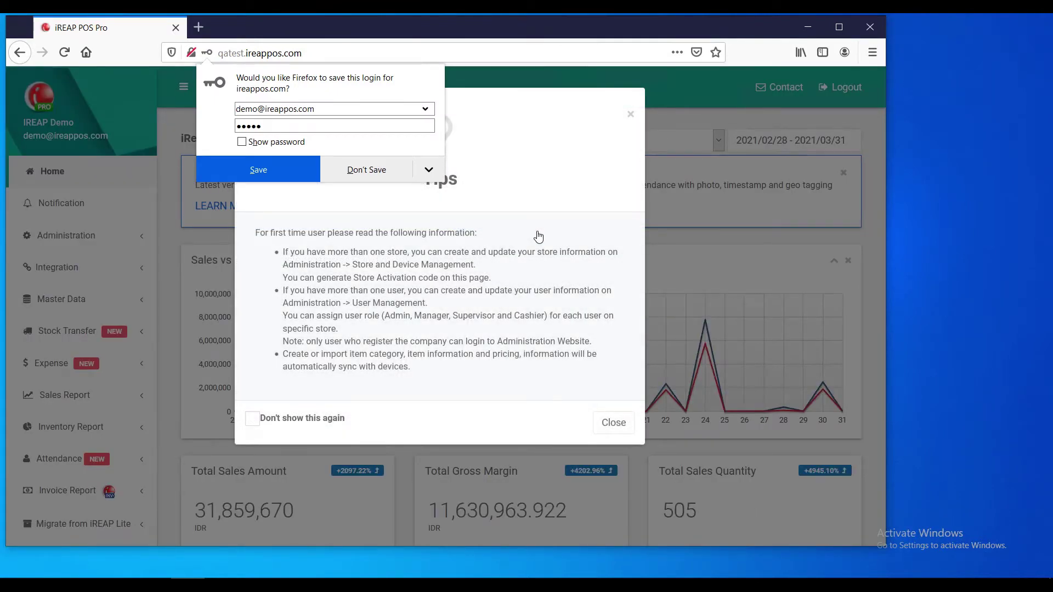
key(Escape)
key(Escape)
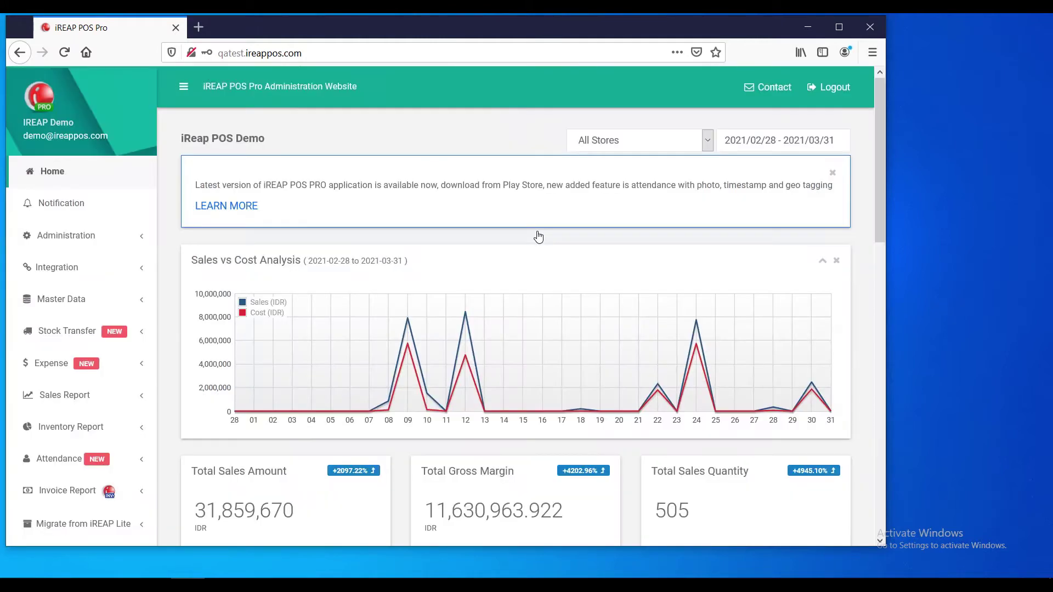
Open the Sales Transaction Detail report and select store iReap Salon Jakarta Barat.
key(Tab)
key(Tab)
key(Return)
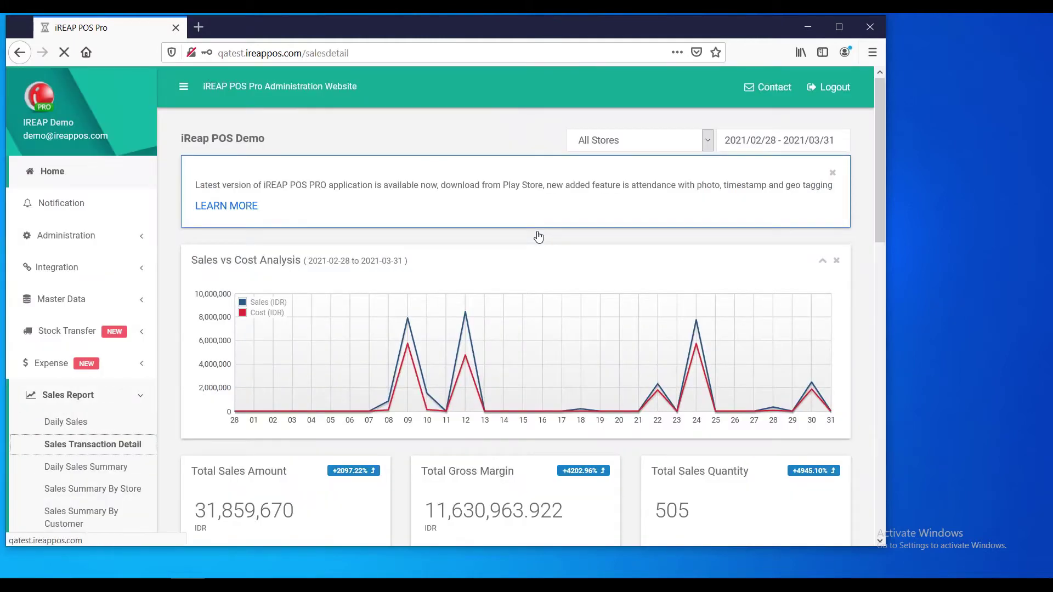
key(Tab)
key(Down)
Apply date period 2021/03/08 to 2021/03/10 and submit the report.
key(Tab)
key(Tab)
text(2021/03/08)
key(Tab)
text(2021/03/10)
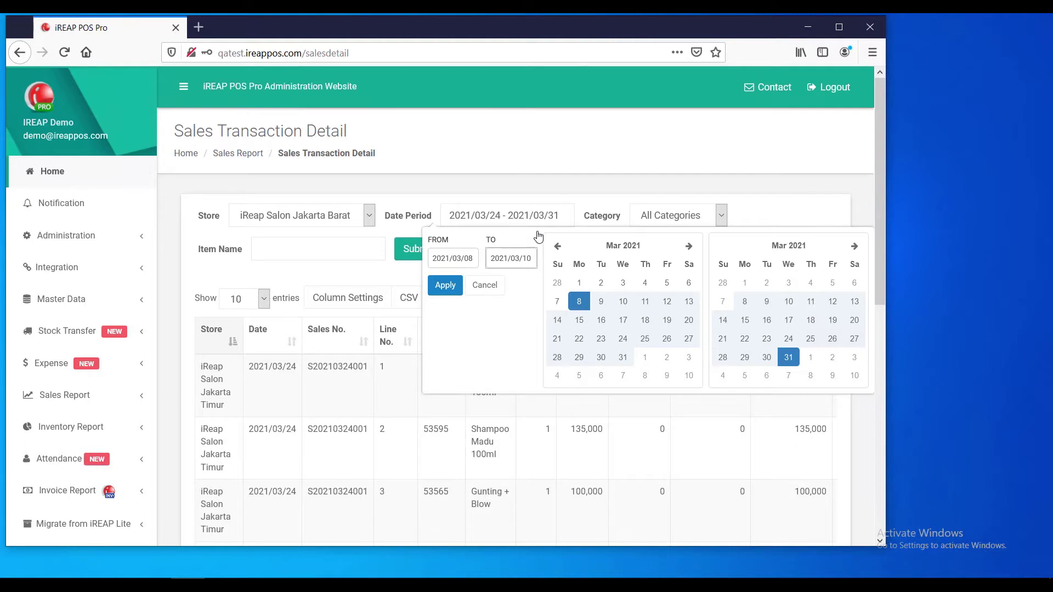
key(Tab)
key(Return)
key(Tab)
key(Return)
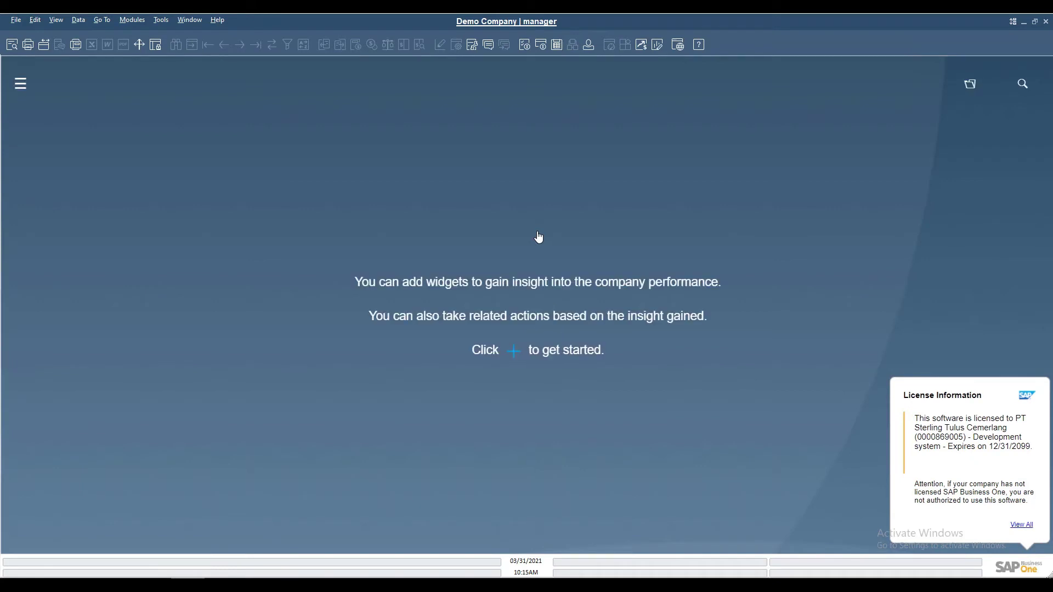
Open a new A/R Invoice form from the Sales A/R module.
key(alt+m)
key(Down)
key(Down)
key(Down)
key(Down)
key(Right)
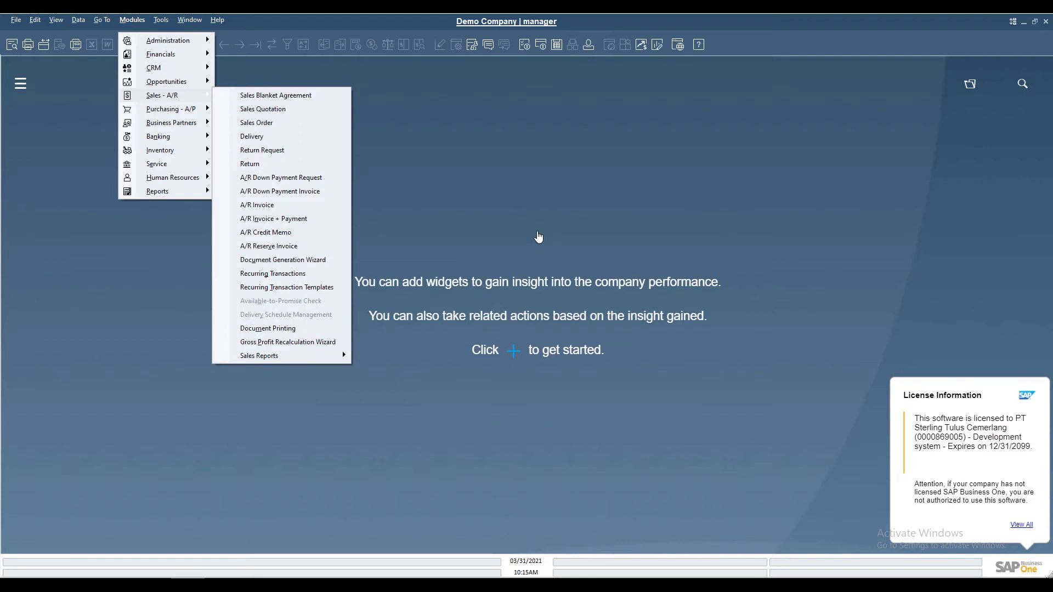
key(Down)
key(Down)
key(Down)
key(Down)
key(Down)
key(Down)
key(Down)
key(Down)
key(Return)
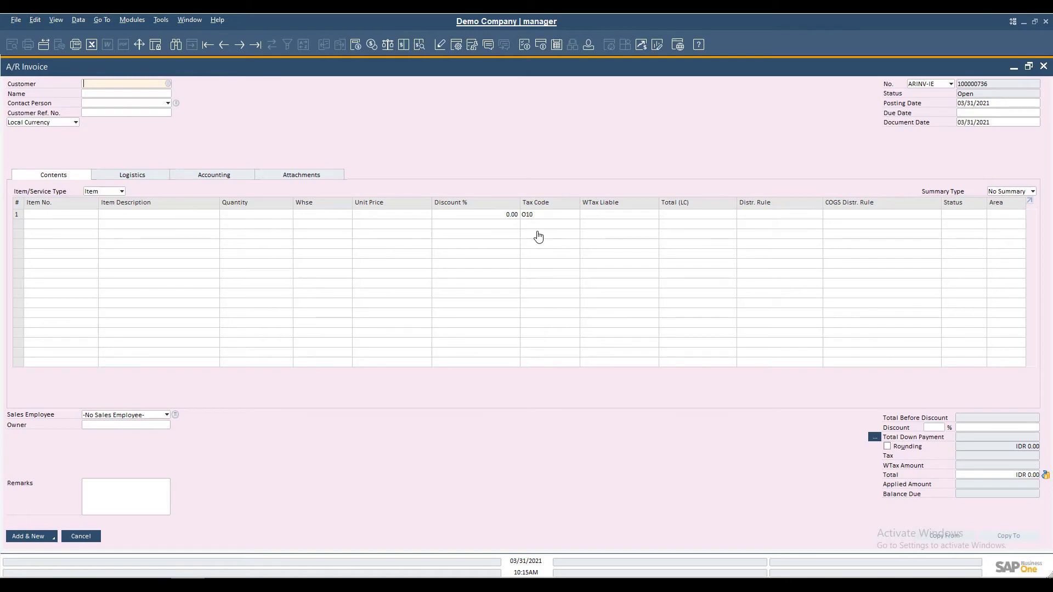
Set customer CA00002 and posting date 03/08/2021 on the invoice.
text(CA00002)
key(Tab)
key(Tab)
text(03/08/2021)
key(Tab)
key(alt+Down)
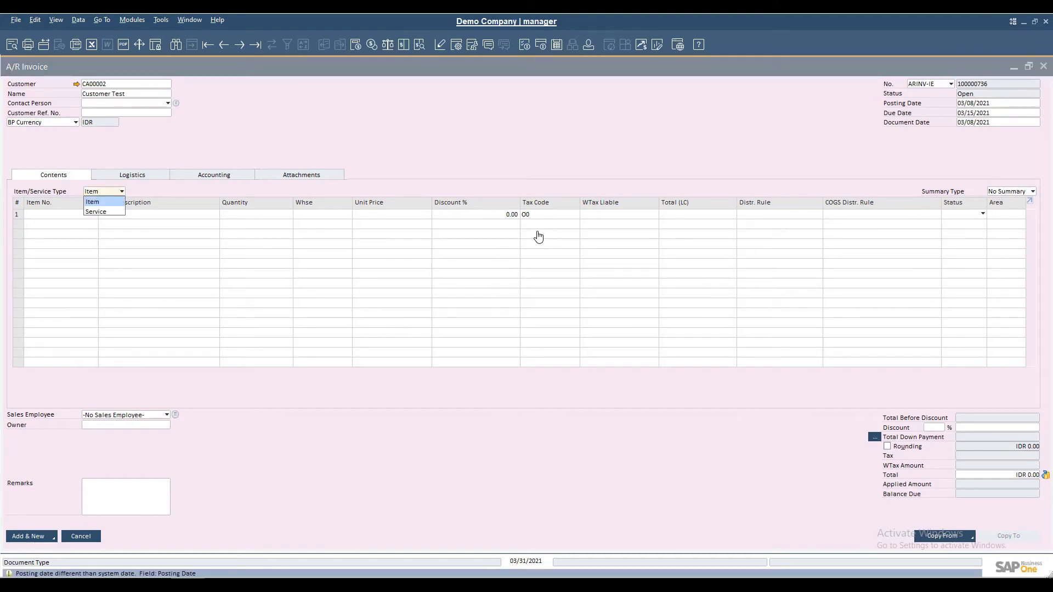
key(Tab)
Enter rows 1–4: items 53569 at 25,000, 53616 at 50,000, 53567 at 110,000, 66279 at 85,000, rule HO;SLS.
text(53569)
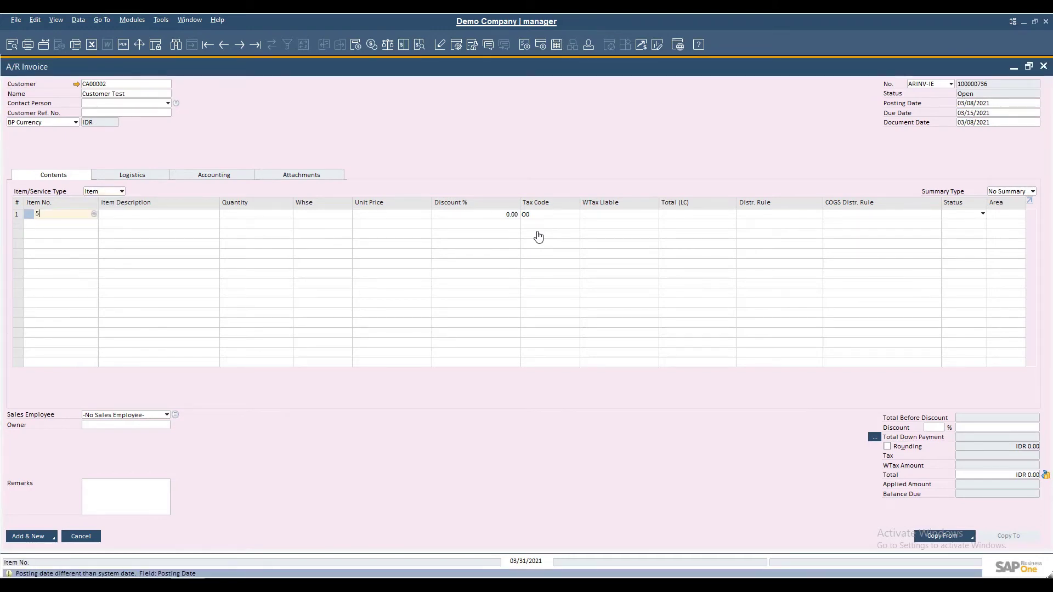
key(Tab)
key(Tab)
key(Tab)
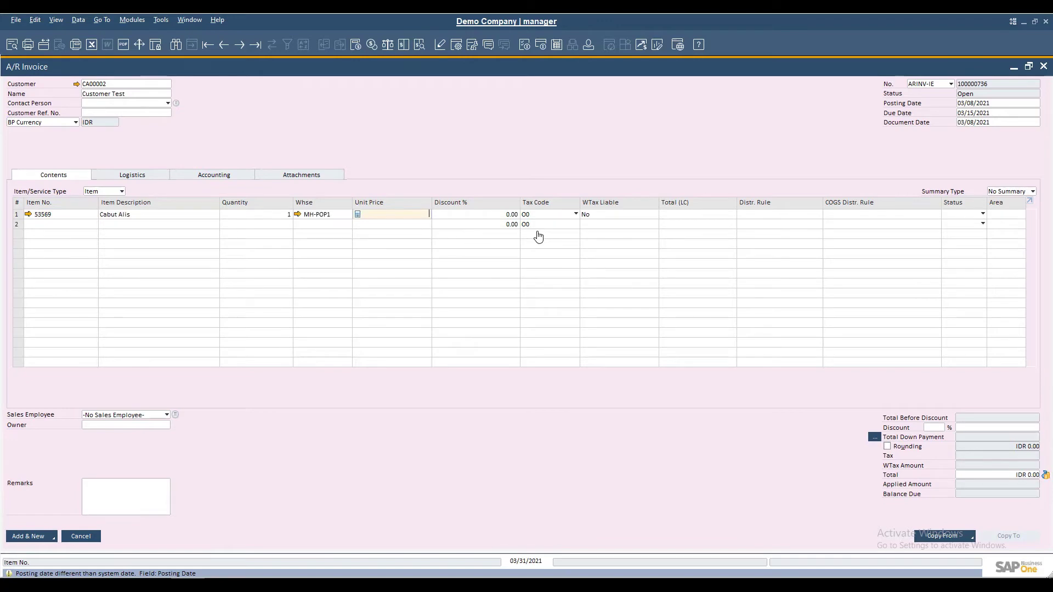
text(25000)
key(Tab)
key(Tab)
key(Tab)
key(Tab)
key(Tab)
key(Tab)
key(Tab)
key(Tab)
key(Tab)
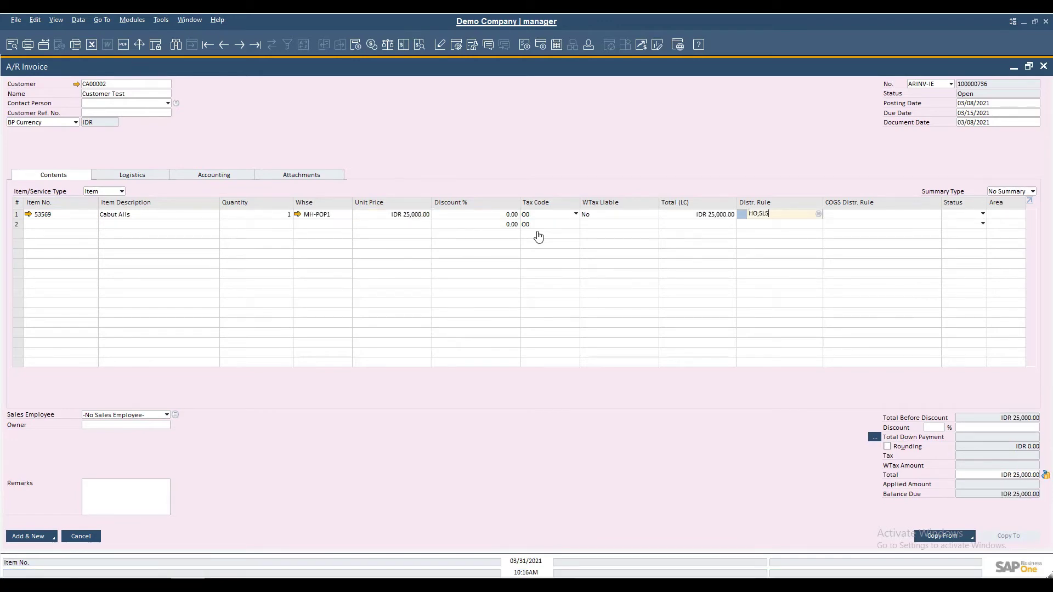
text(53616)
key(Tab)
key(Tab)
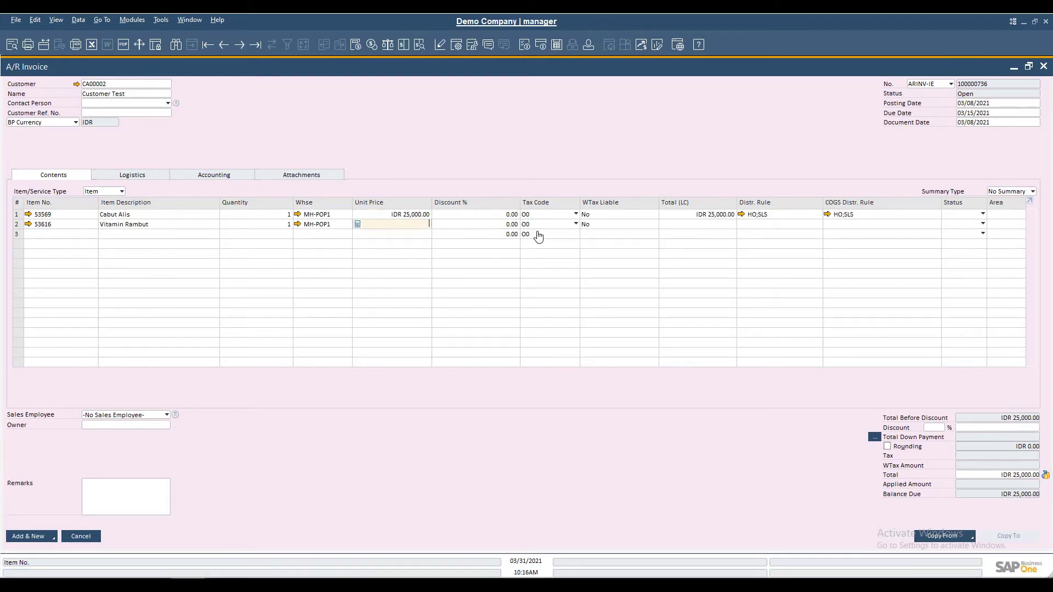
text(50000)
key(Tab)
key(Tab)
key(Tab)
key(Tab)
key(Tab)
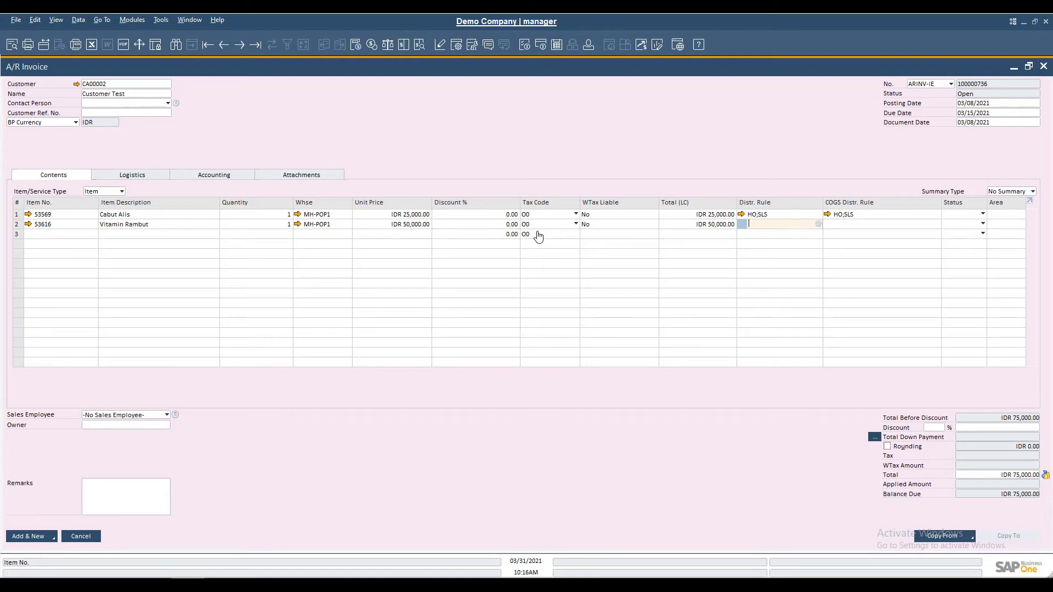
text(HO;SLS)
key(Tab)
key(Tab)
key(Tab)
key(Tab)
text(53567)
key(Tab)
key(Tab)
key(Tab)
text(110000)
key(Tab)
key(Tab)
key(Tab)
key(Tab)
key(Tab)
text(HO;SLS)
key(Tab)
key(Tab)
key(Tab)
key(Tab)
text(66279)
key(Tab)
key(Tab)
key(Tab)
text(85000)
key(Tab)
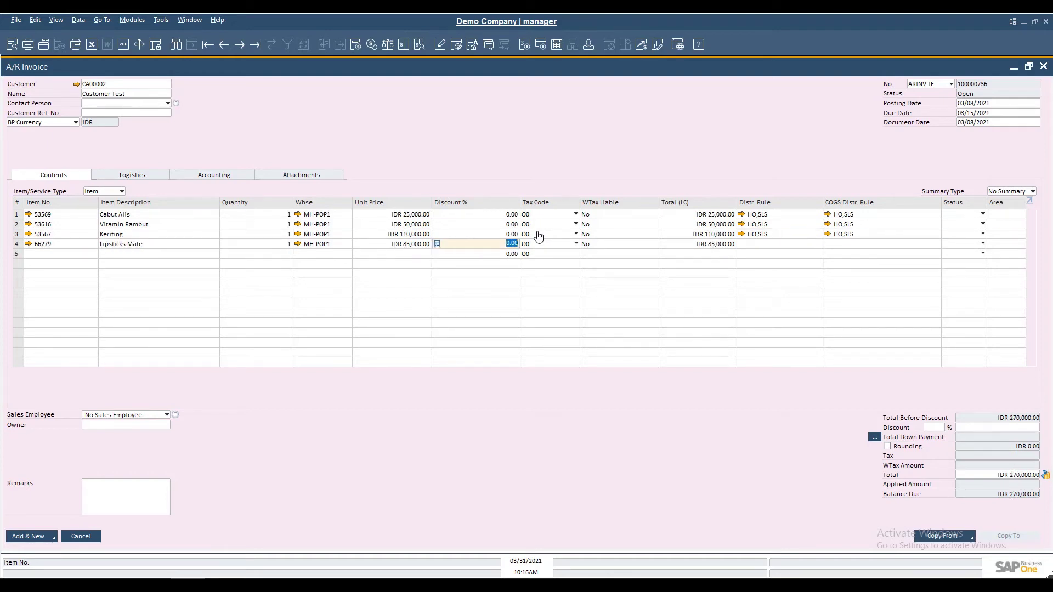
key(Tab)
key(Tab)
key(Tab)
key(Tab)
text(HO;SLS)
Enter rows 5–8: 53568 at 265,000, 53566 at 190,000, 53565 at 100,000, 53569 at 25,000 (HO;SLS), then add.
key(Tab)
key(Tab)
key(Tab)
key(Tab)
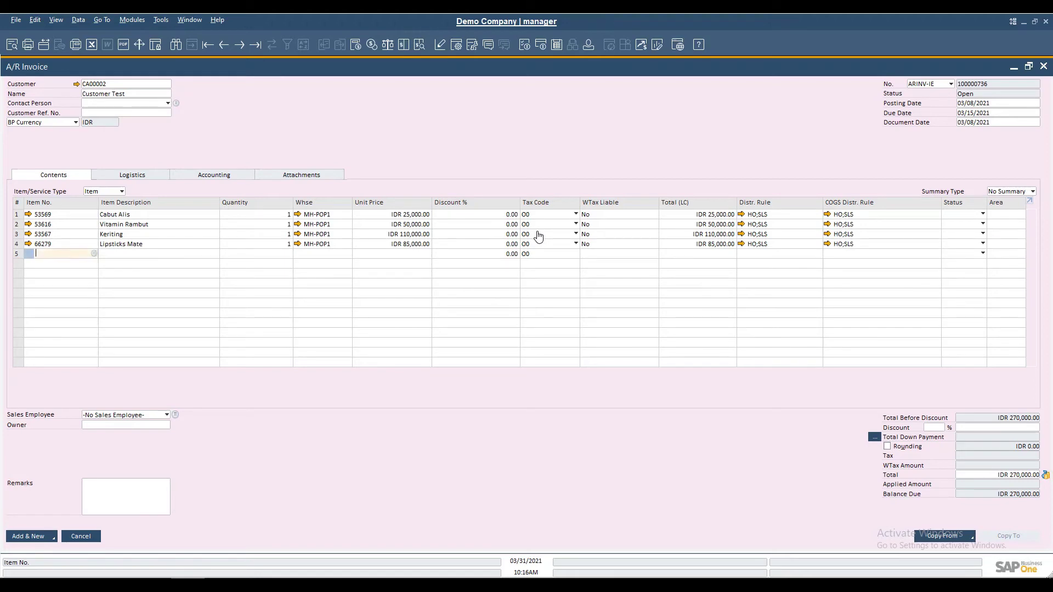
text(53568)
key(Tab)
key(Tab)
key(Tab)
text(265000)
key(Tab)
key(Tab)
key(Tab)
key(Tab)
key(Tab)
text(HO;SLS)
key(Tab)
key(Tab)
key(Tab)
key(Tab)
text(53566)
key(Tab)
key(Tab)
key(Tab)
text(190000)
key(Tab)
key(Tab)
key(Tab)
key(Tab)
key(Tab)
text(HO;SLS)
key(Tab)
key(Tab)
key(Tab)
key(Tab)
text(53565)
key(Tab)
key(Tab)
key(Tab)
text(100000)
key(Tab)
key(Tab)
key(Tab)
key(Tab)
key(Tab)
text(HO;SLS)
key(Tab)
key(Tab)
key(Tab)
key(Tab)
text(53569)
key(Tab)
key(Tab)
key(Tab)
text(25000)
key(Tab)
key(Tab)
key(Tab)
key(Tab)
key(Tab)
text(HO;SLS)
key(Tab)
key(Tab)
key(Tab)
key(Tab)
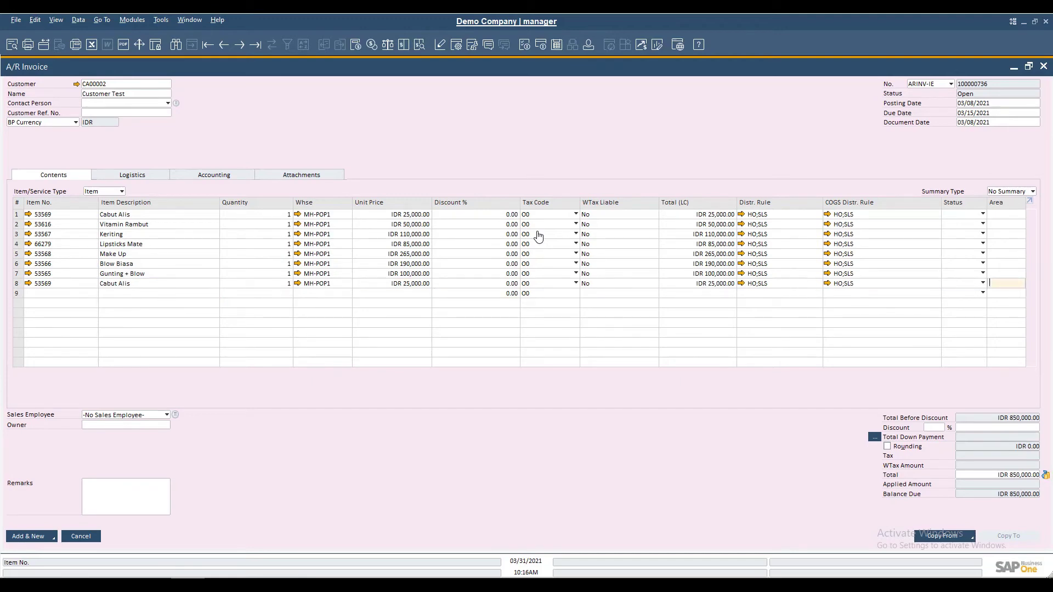
key(Return)
key(Return)
key(Return)
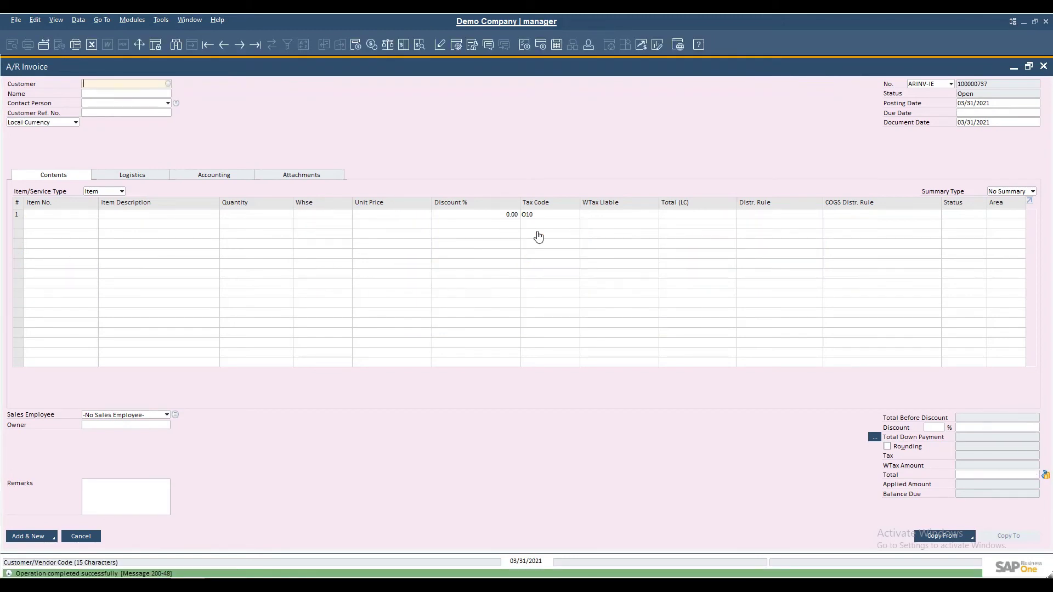
Enter customer CA00002 and posting date 03/09/2021, keeping the invoice as an item invoice.
text(CA00002)
key(Tab)
text(09)
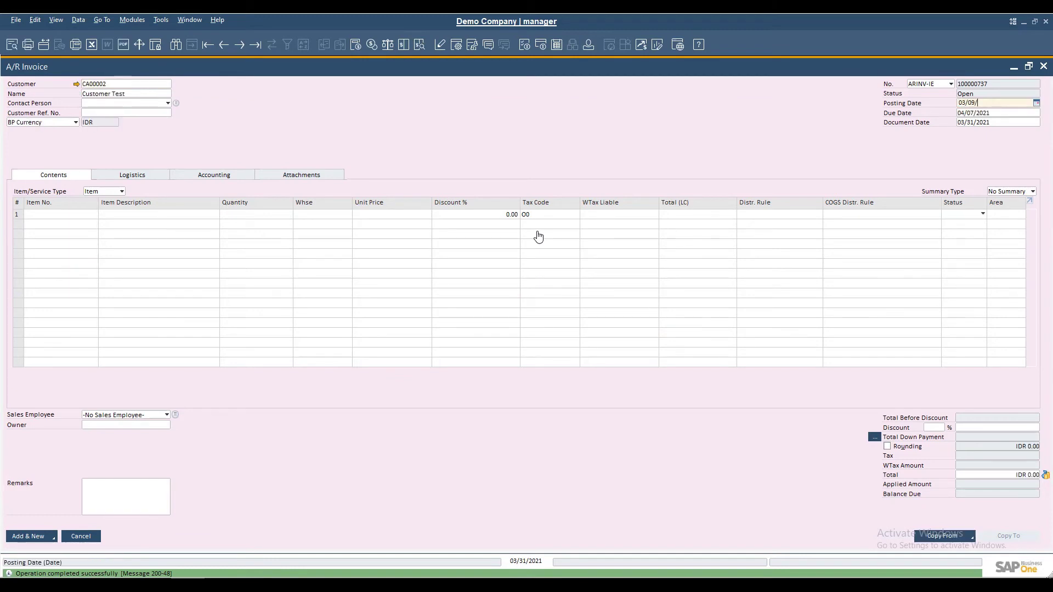
key(Tab)
key(Tab)
key(alt+Down)
key(Return)
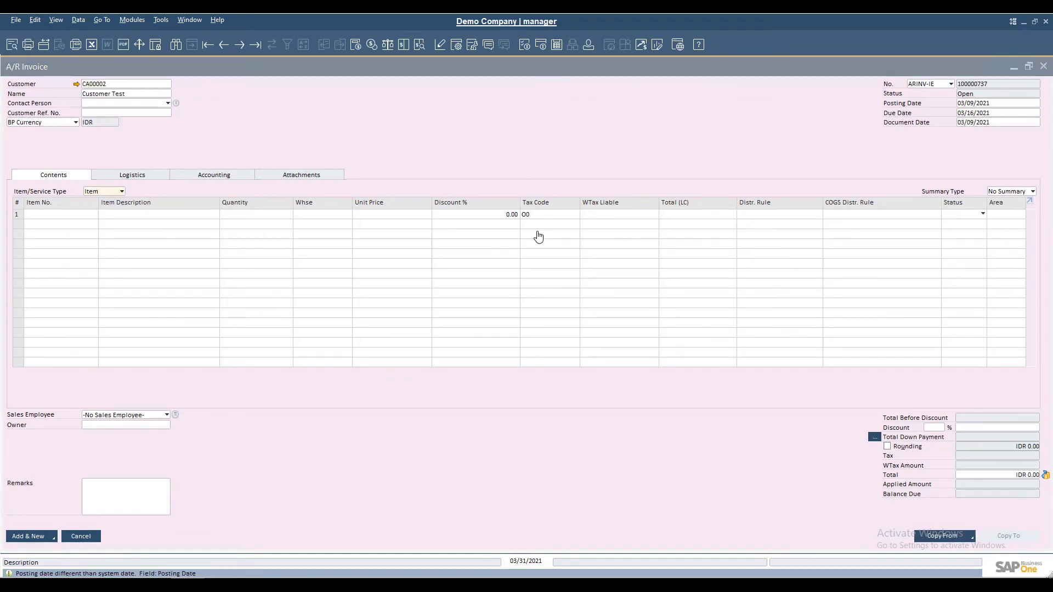
Fill row 1 with item 66066 Body Lotion 100ml at 97,500 and distribution rule HO;SLS.
key(Tab)
text(66066)
key(Tab)
key(Tab)
text(97,500)
key(Tab)
key(Tab)
key(Tab)
key(Tab)
key(Tab)
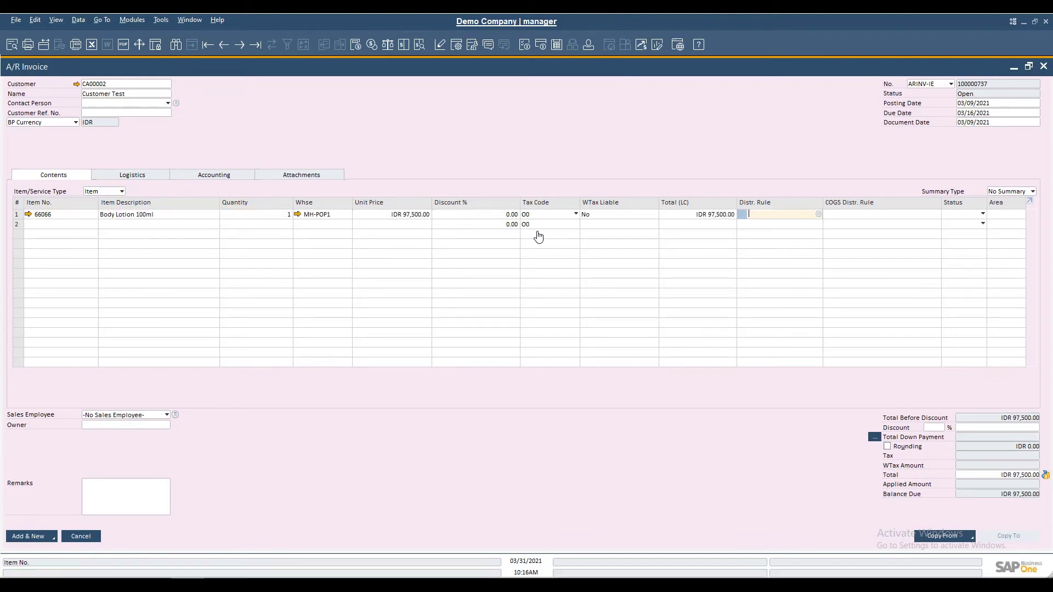
key(Tab)
key(Tab)
key(Tab)
key(Tab)
text(53576)
Fill rows 2–3, with item 53576 Single Coloring in row 2 and HO;SLS, and add row 4's item 66066 at quantity 96.
key(Tab)
key(Tab)
text(350000)
key(Tab)
key(Tab)
key(Tab)
key(Tab)
key(Tab)
key(Tab)
key(Tab)
key(Tab)
text(66066)
key(Tab)
key(Tab)
text(75,000)
key(Tab)
key(Tab)
key(Tab)
key(Tab)
key(Tab)
key(Tab)
key(Tab)
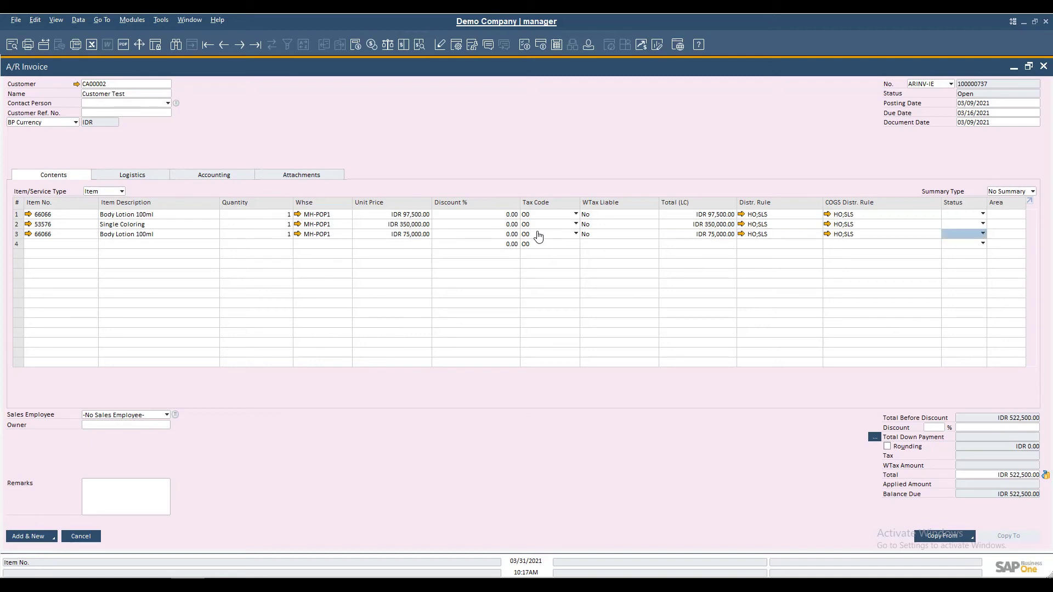
text(66066)
key(Tab)
text(96)
key(Tab)
text(75000)
Give row 4 unit price 75,000 and HO;SLS, and put item testProductDR in row 5.
key(Tab)
key(Tab)
key(Tab)
key(Tab)
key(Tab)
key(Tab)
key(Tab)
text(testProductDR)
key(Tab)
text(2)
Set row 5 quantity 2 and row 6 testProductDR quantity 97, then add the invoice, accepting the posting-date warning.
key(Tab)
key(Tab)
text(1600)
key(Tab)
text(100)
key(Tab)
key(Tab)
key(Tab)
key(Tab)
key(Tab)
key(Tab)
text(testProductDR)
key(Tab)
text(97)
key(Tab)
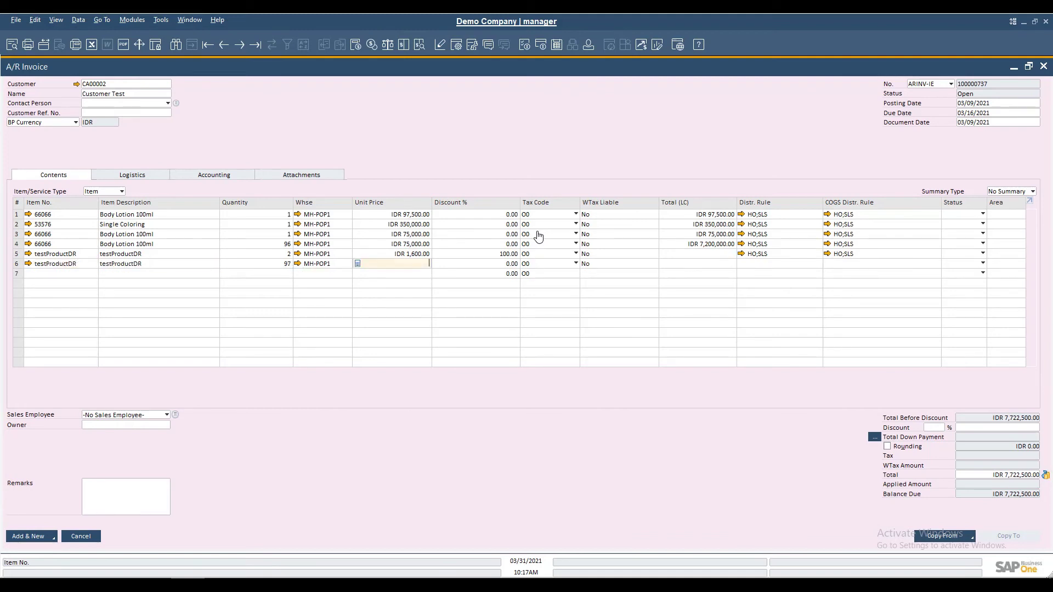
text(2000)
key(Tab)
text(100)
key(Tab)
key(Tab)
key(Tab)
key(Return)
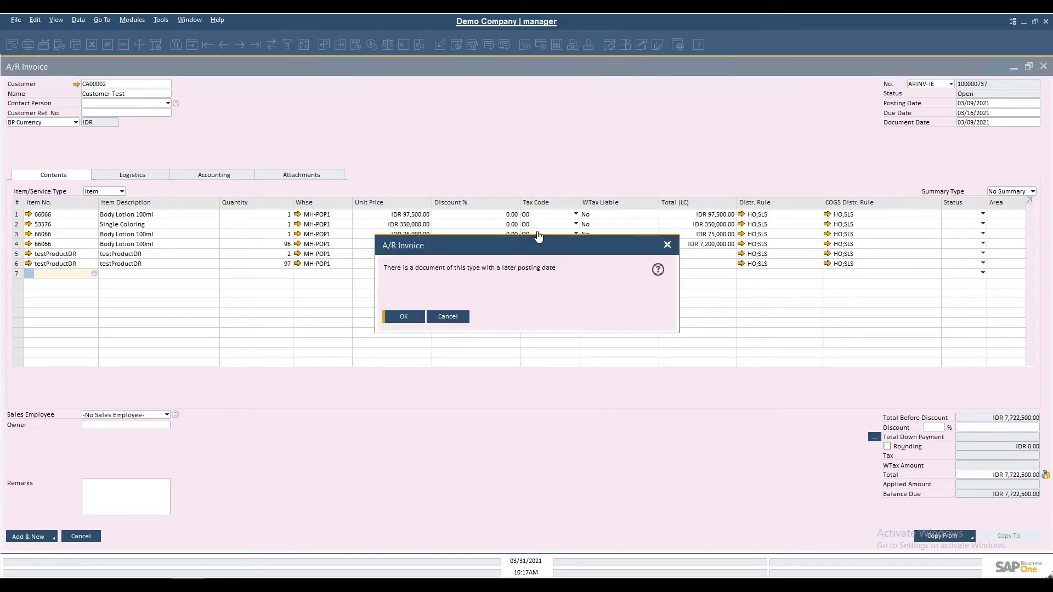
key(Return)
key(Return)
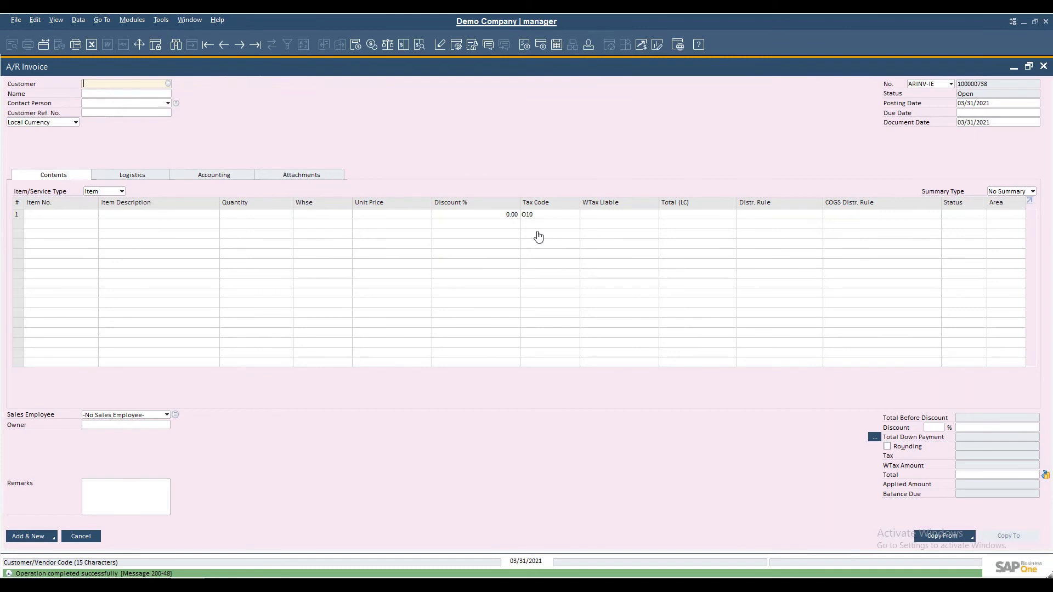
Enter customer A00002 with posting date 03/10/2021.
text(A00002)
key(Tab)
text(03/10/2021)
key(Tab)
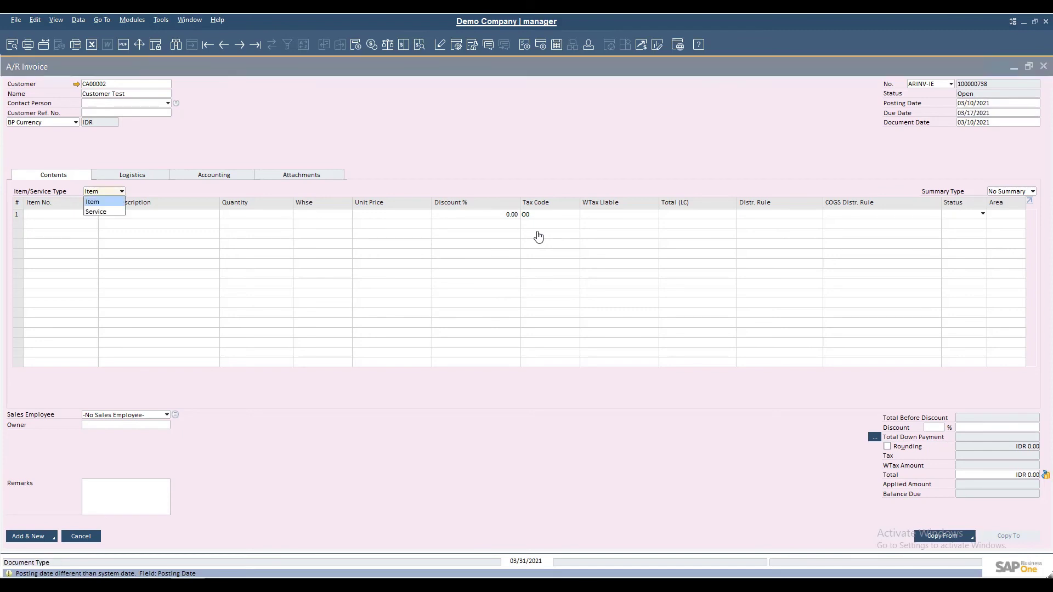
Fill rows 1–2 with 53566 Blow Biasa and 53576 Single Coloring at 350,000, both HO;SLS.
text(53566)
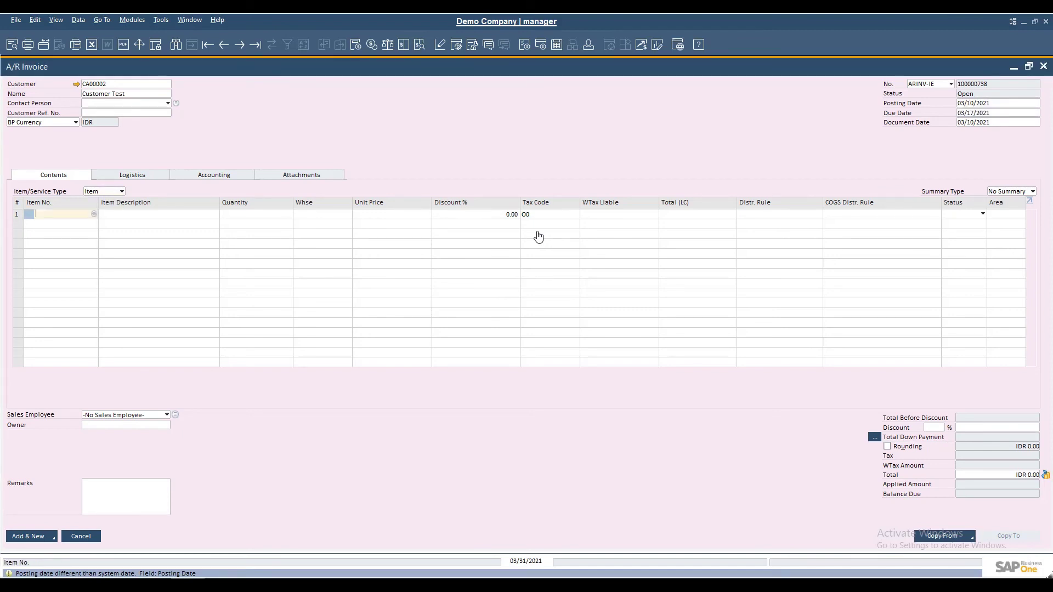
key(Tab)
key(Tab)
key(Tab)
key(Tab)
key(Tab)
key(Tab)
key(Tab)
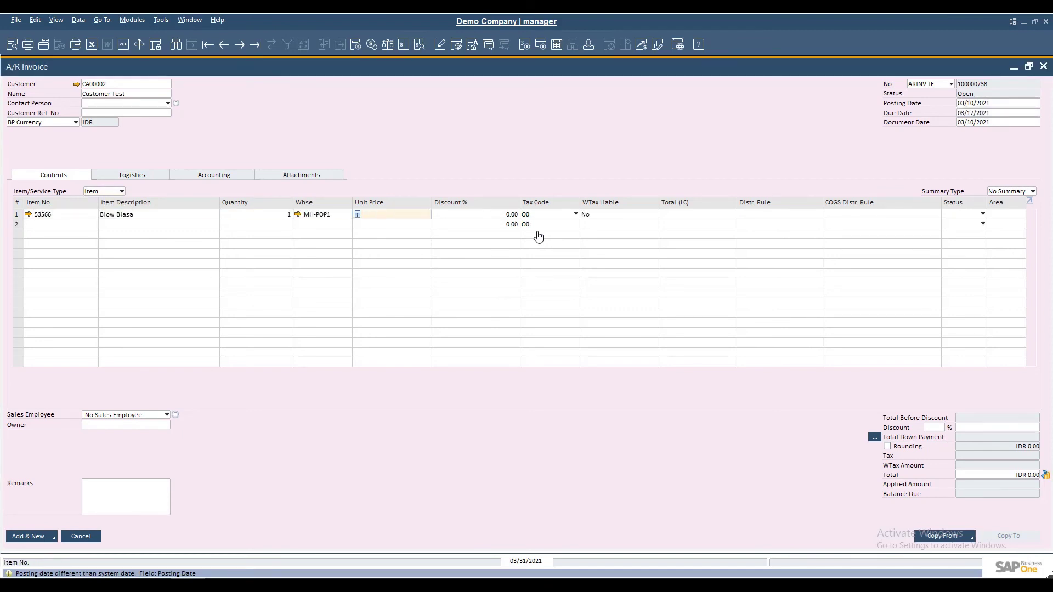
text(HO;SLS)
key(Tab)
key(Tab)
key(Tab)
text(53576)
key(Tab)
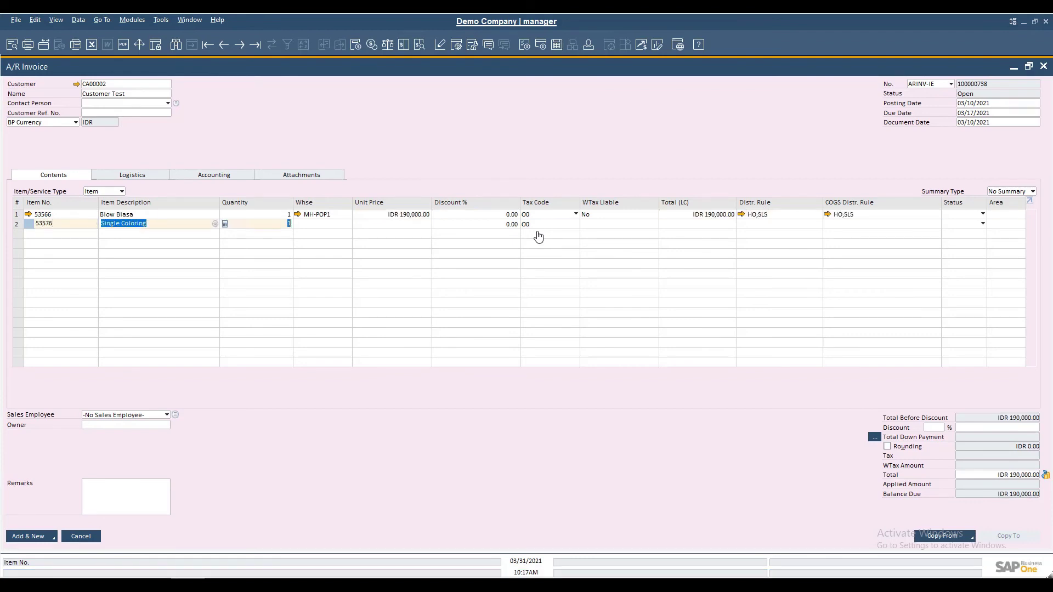
key(Tab)
key(Tab)
key(Tab)
key(Tab)
key(Tab)
key(Tab)
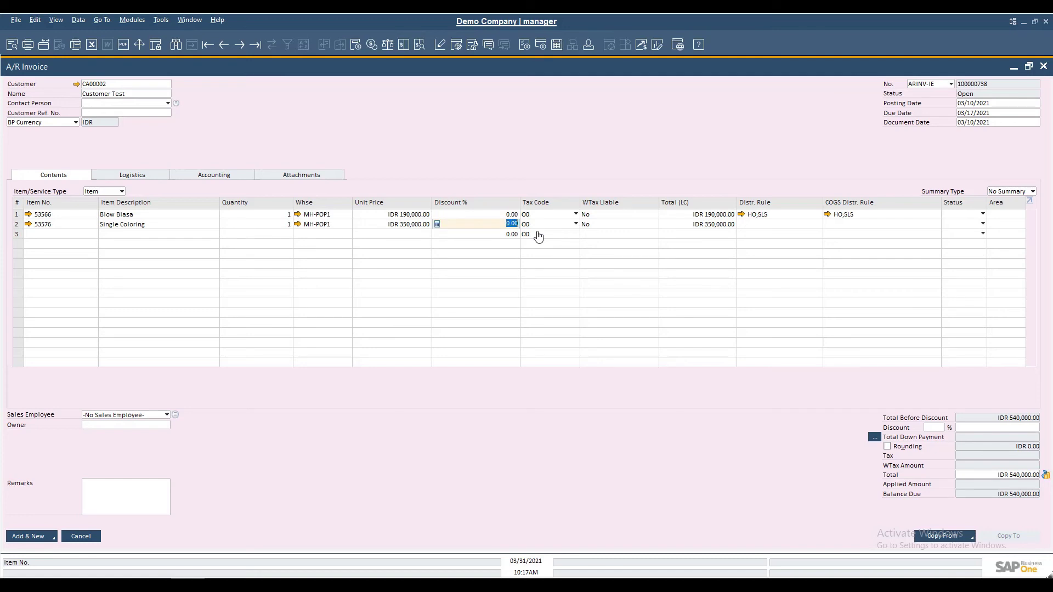
text(HO;SLS)
key(Tab)
key(Tab)
key(Tab)
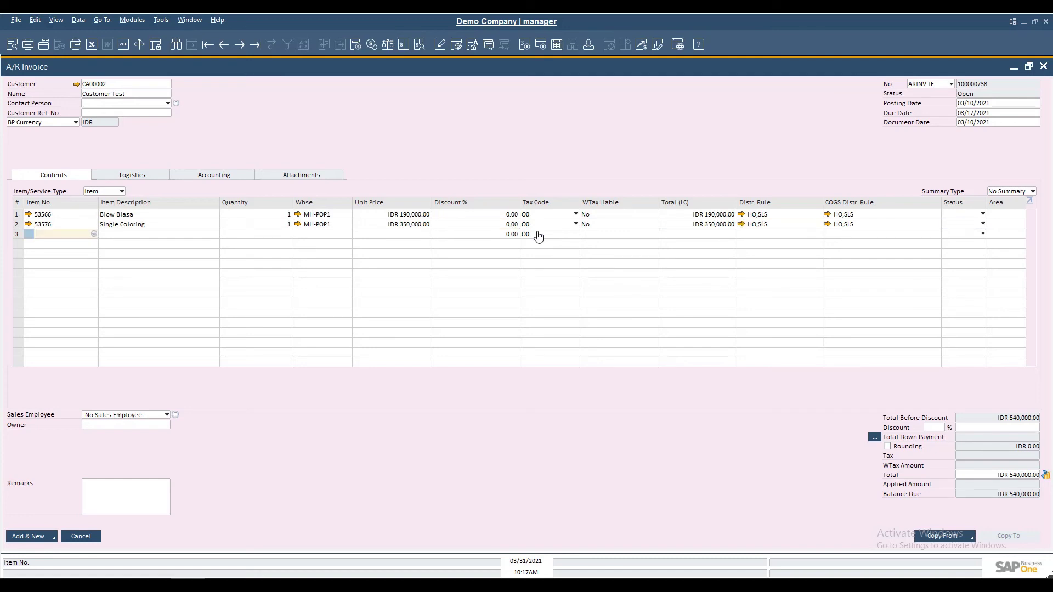
text(53589)
Fill row 3 with item 53589 Full Coloring at 650,000 and distribution rule HO;SLS.
key(Tab)
key(Tab)
key(Tab)
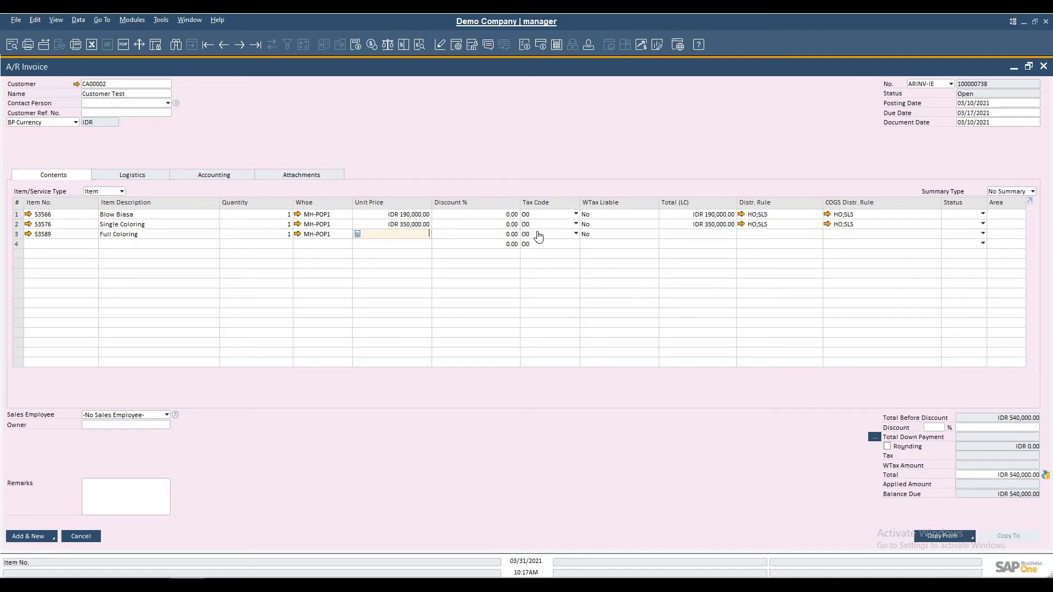
text(650)
key(Tab)
key(Tab)
key(Tab)
key(Tab)
text(HO;SLS)
key(Tab)
key(Tab)
key(Tab)
text(53566)
key(Tab)
key(Tab)
key(Tab)
key(Tab)
text(190)
Give row 4 unit price 190,000 and distribution rule HO;SLS.
key(Tab)
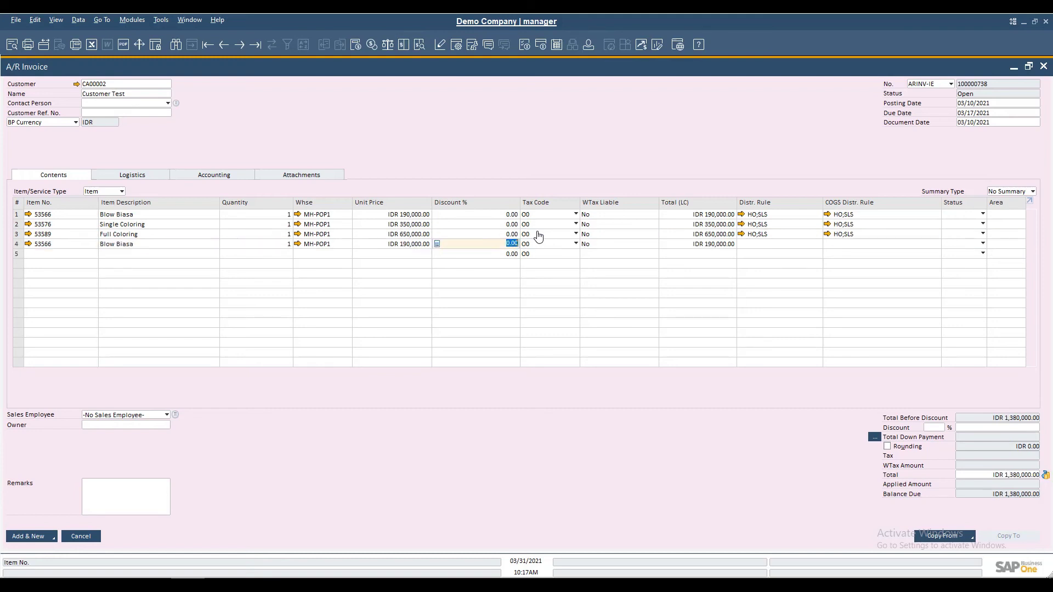
key(Tab)
key(Tab)
key(Tab)
text(HO;SLS)
key(Tab)
key(Tab)
key(Tab)
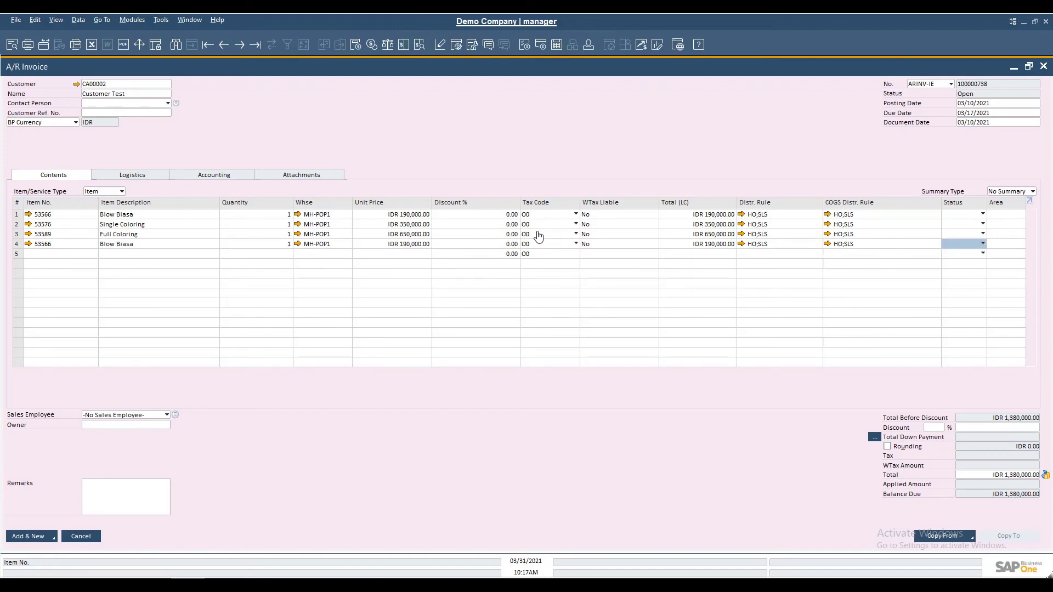
text(53616)
Fill row 5 with item 53616 Vitamin Rambut, quantity 3, distribution rule HO;SLS.
key(Tab)
text(3)
key(Tab)
key(Tab)
text(50)
key(Tab)
key(Tab)
key(Tab)
key(Tab)
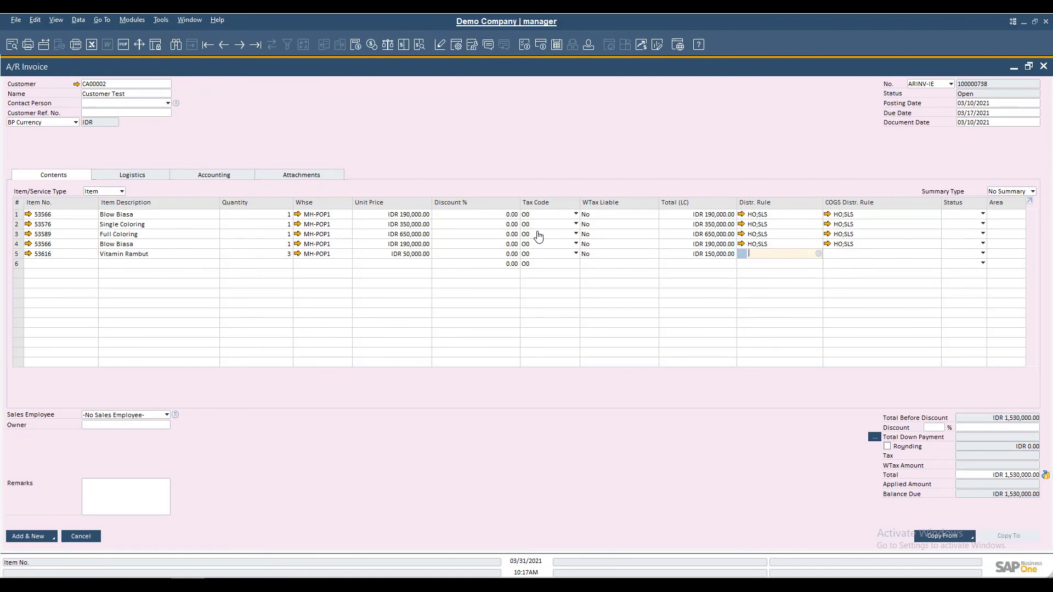
text(HO;SLS)
key(Tab)
key(Tab)
key(Tab)
text(testProductDR)
Fill row 6 with testProductDR at 2,520 and HO;SLS, then add the invoice, accepting the posting-date warning.
key(Tab)
key(Tab)
key(Tab)
text(2520)
key(Tab)
text(100)
key(Tab)
key(Tab)
key(Tab)
text(HO;SLS)
key(Tab)
key(Tab)
key(Tab)
key(Return)
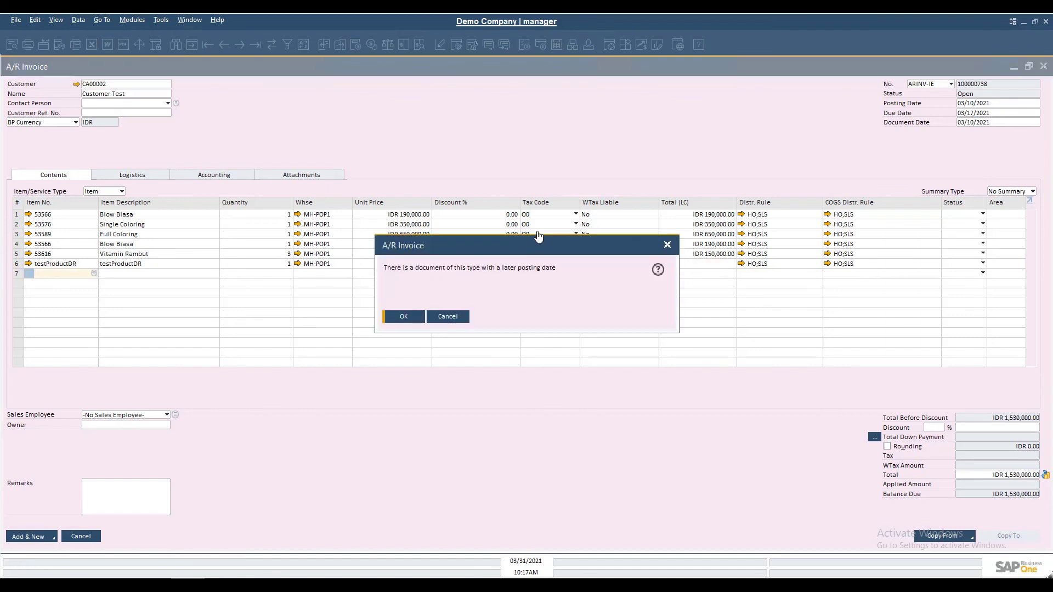
key(Return)
key(Return)
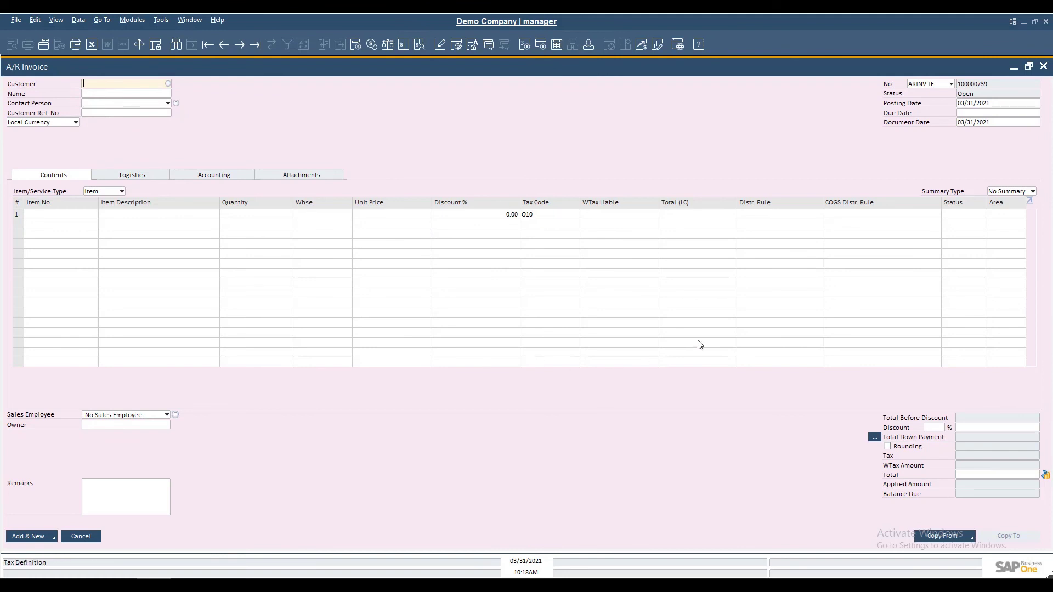
Browse back through invoices 100000738, 100000737 and 100000736 with the Previous Record arrow.
click(226, 46)
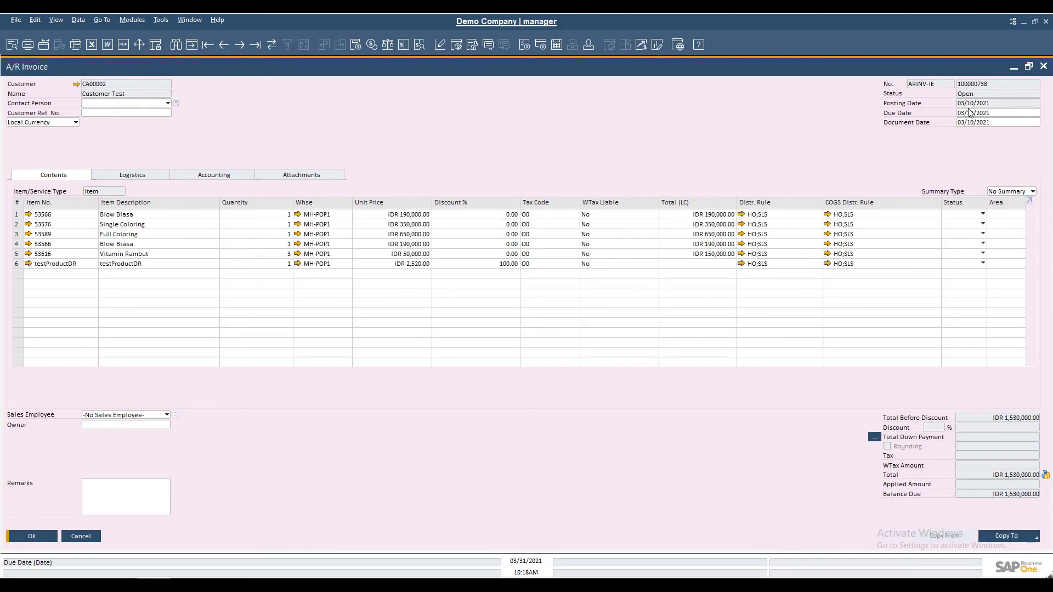
click(222, 46)
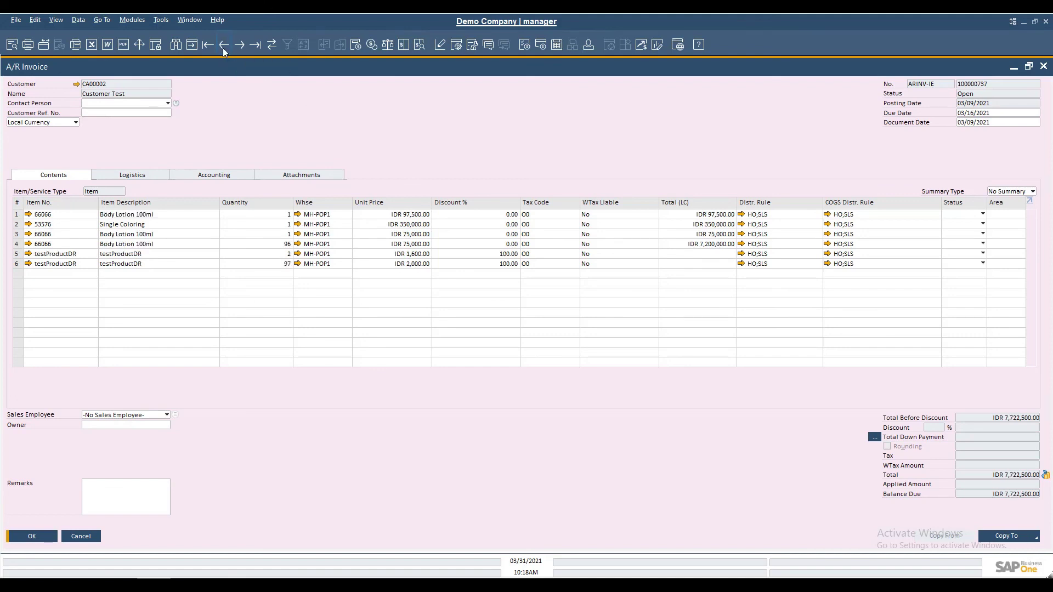
click(222, 46)
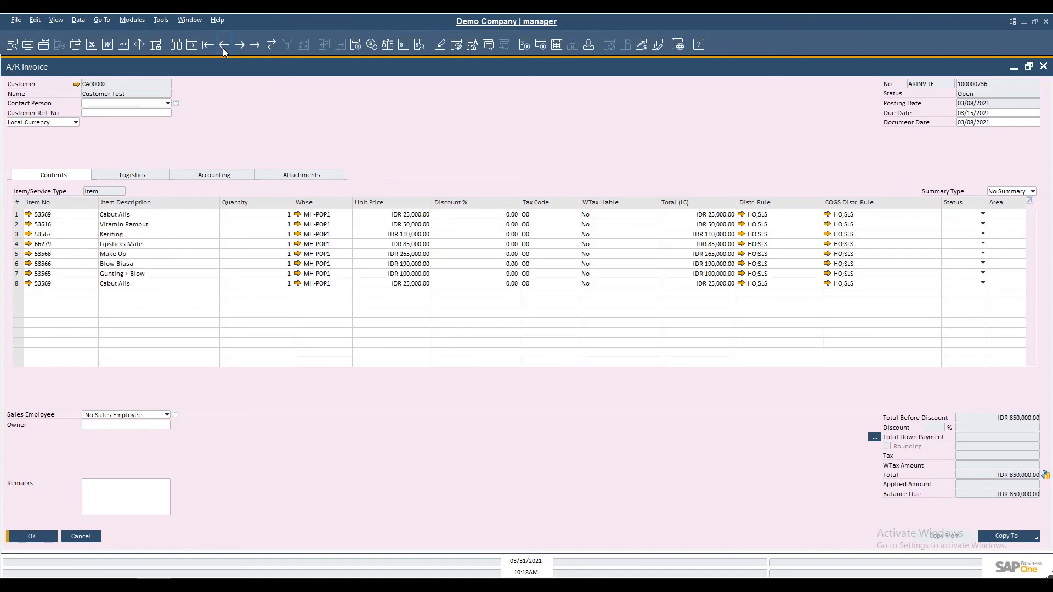